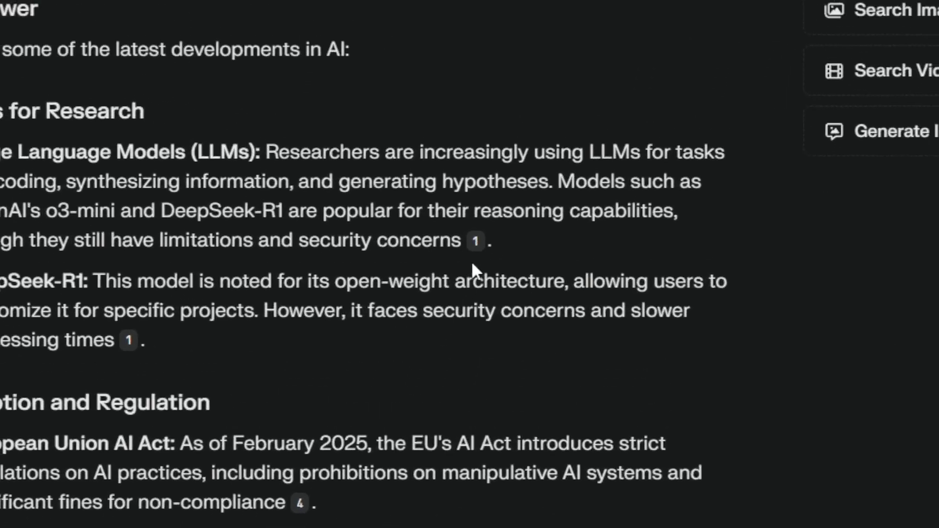
Scroll through the Latest AI News answer, previewing its cited sources.
mouse_move(319, 268)
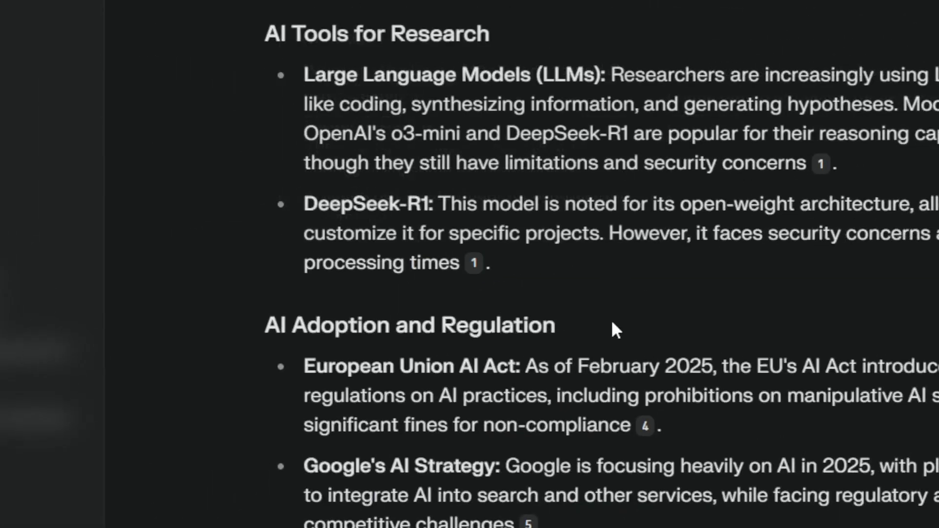
scroll(619, 327, "down", 3)
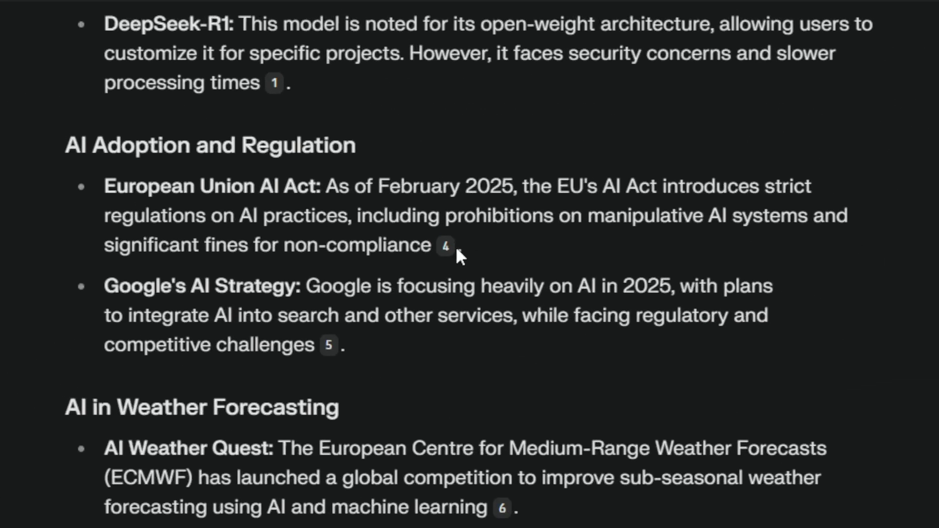
mouse_move(397, 218)
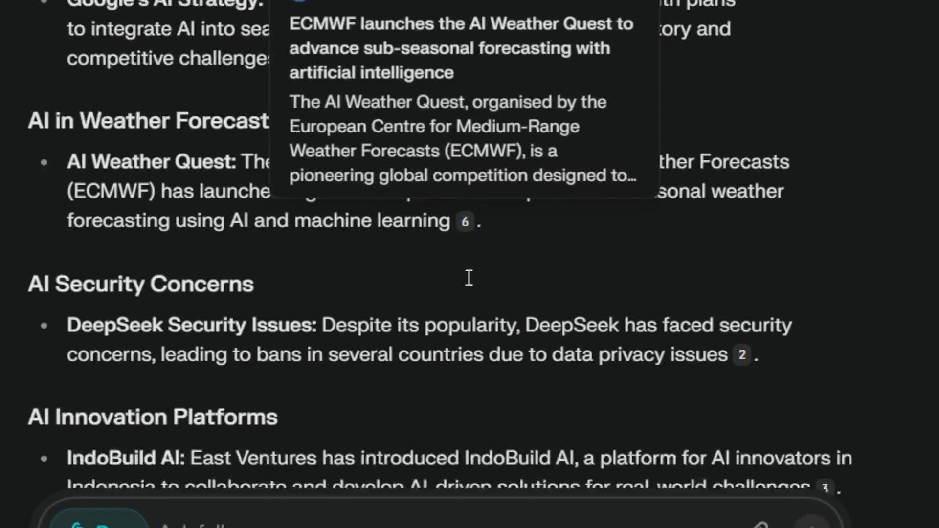
scroll(465, 279, "down", 5)
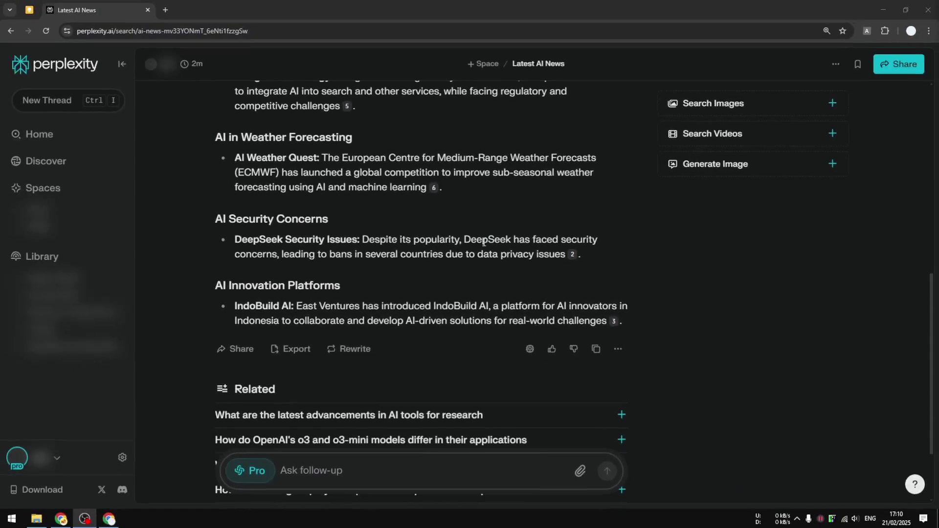
scroll(490, 259, "up", 3)
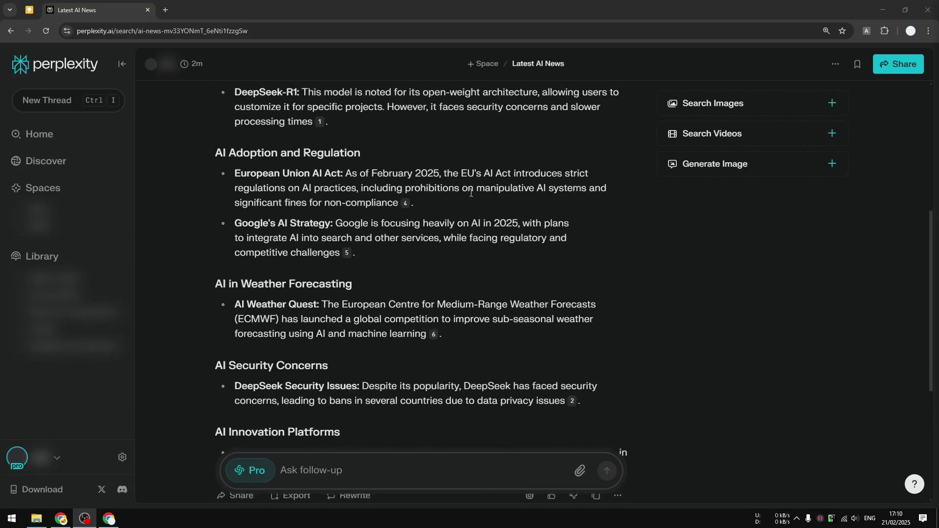
scroll(502, 225, "up", 2)
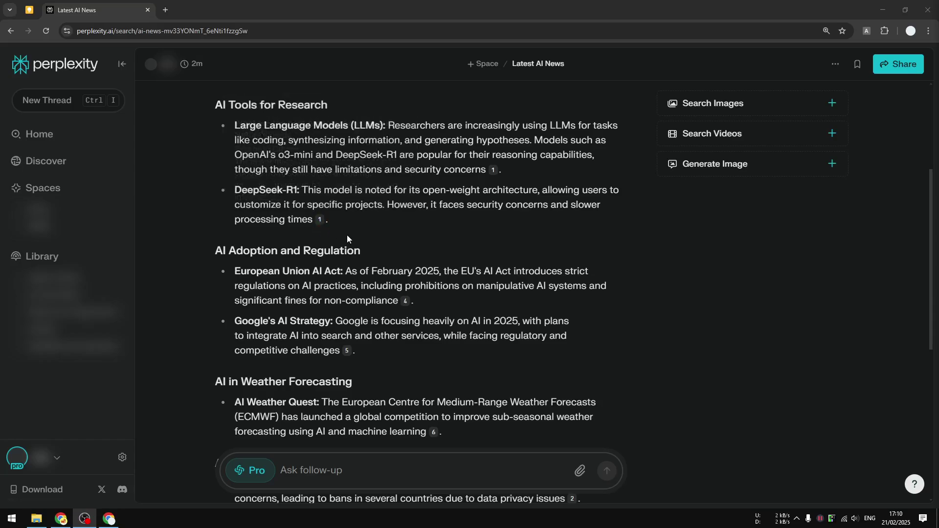
scroll(489, 270, "down", 6)
Copy the AI news answer and open the StackEdit editor from a 'markdown' web search.
left_click(595, 301)
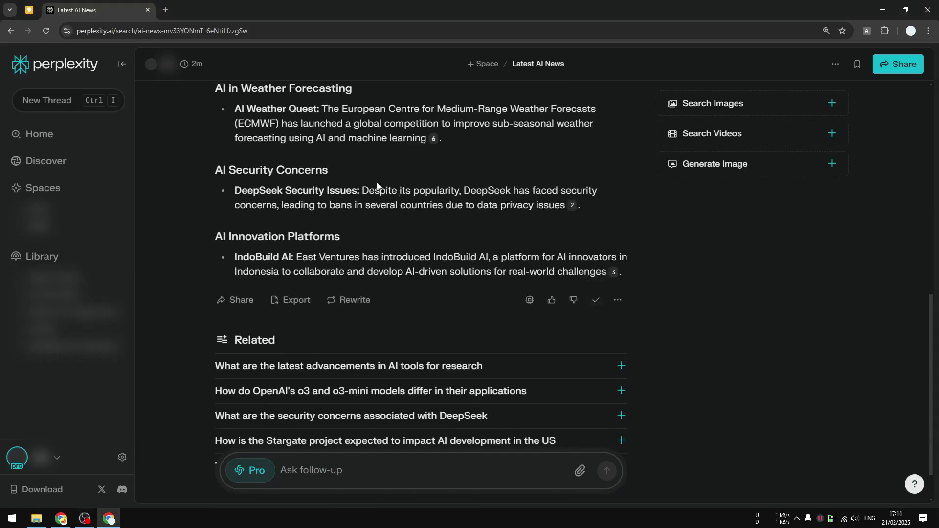
key("ctrl+t")
type("markdown editor")
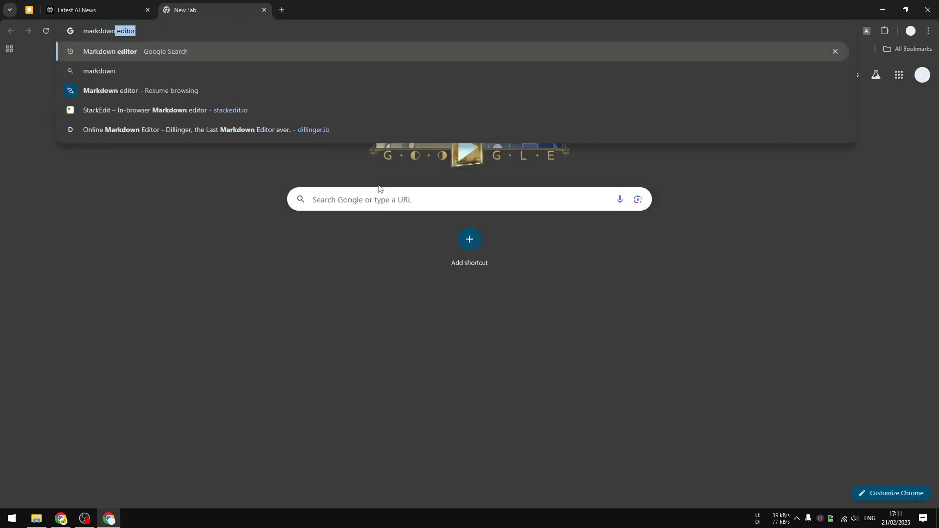
key("Return")
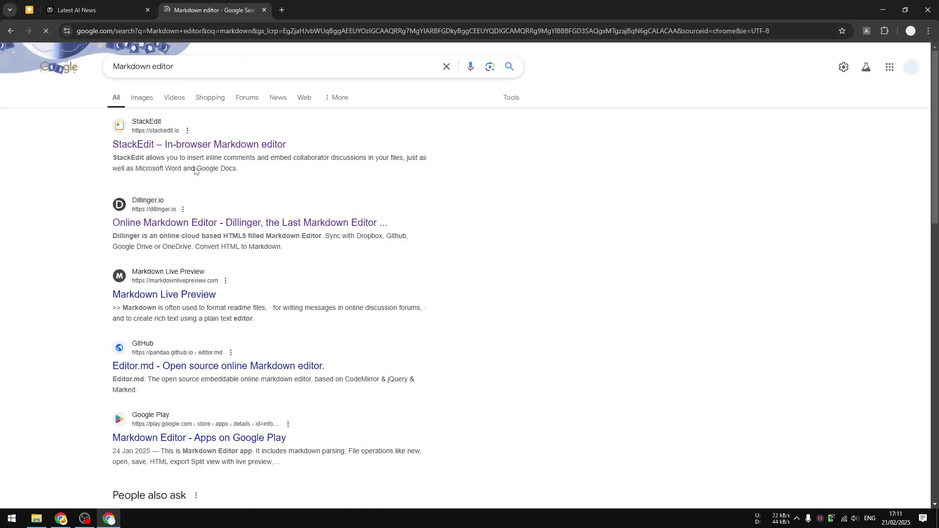
left_click(190, 144)
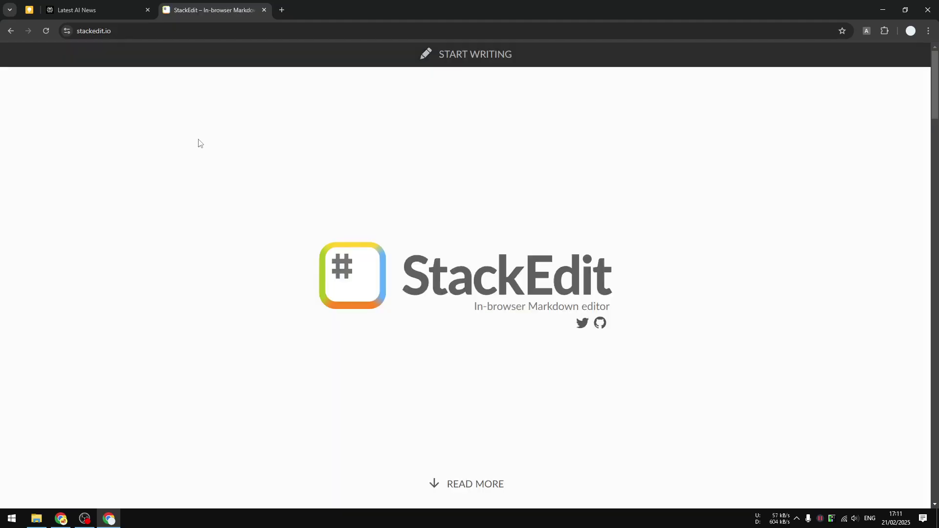
left_click(507, 56)
Replace the Welcome file's text with the pasted answer and check the rendered preview.
key("ctrl+a")
key("ctrl+c")
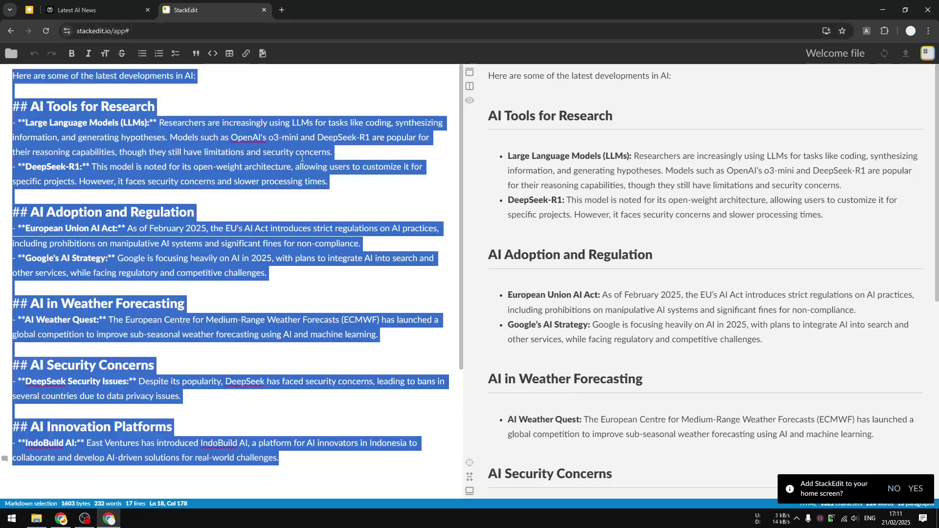
key("BackSpace")
right_click(128, 108)
left_click(177, 198)
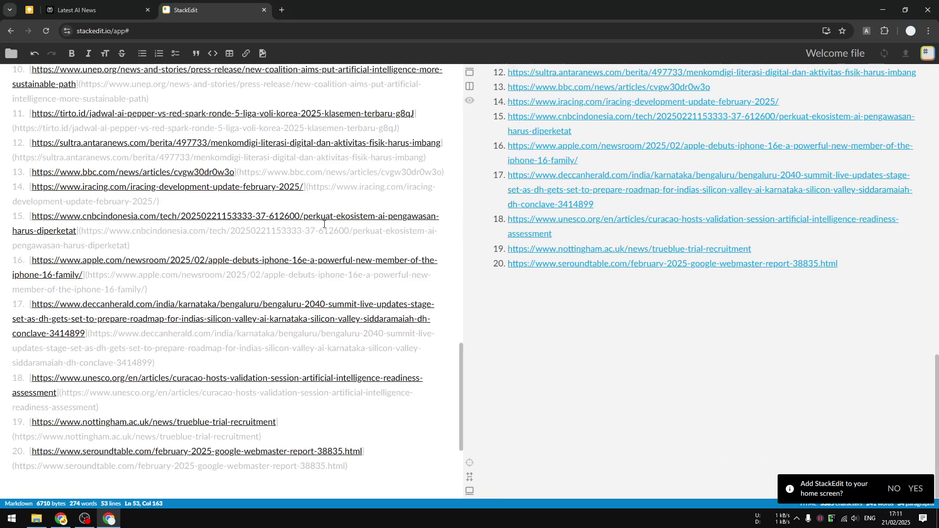
scroll(370, 202, "down", 3)
scroll(510, 279, "up", 3)
scroll(510, 279, "up", 10)
scroll(615, 296, "up", 5)
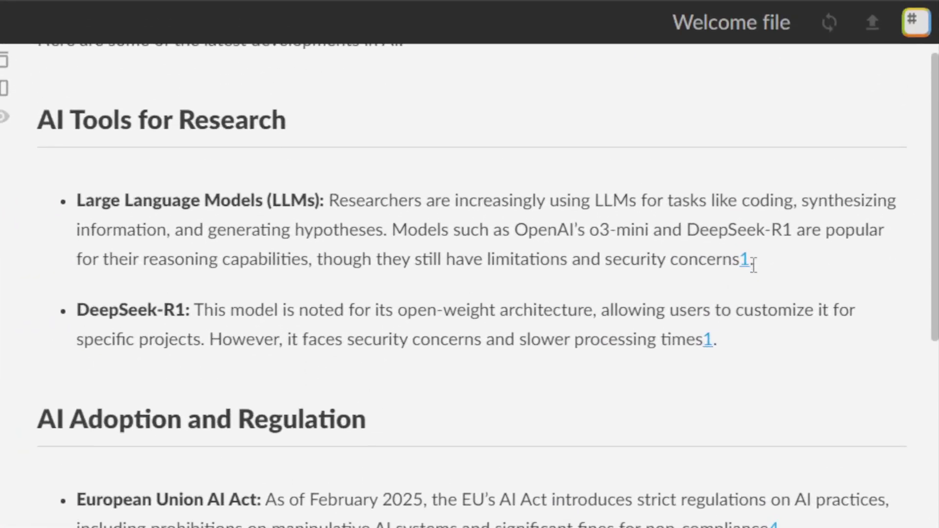
scroll(694, 336, "down", 3)
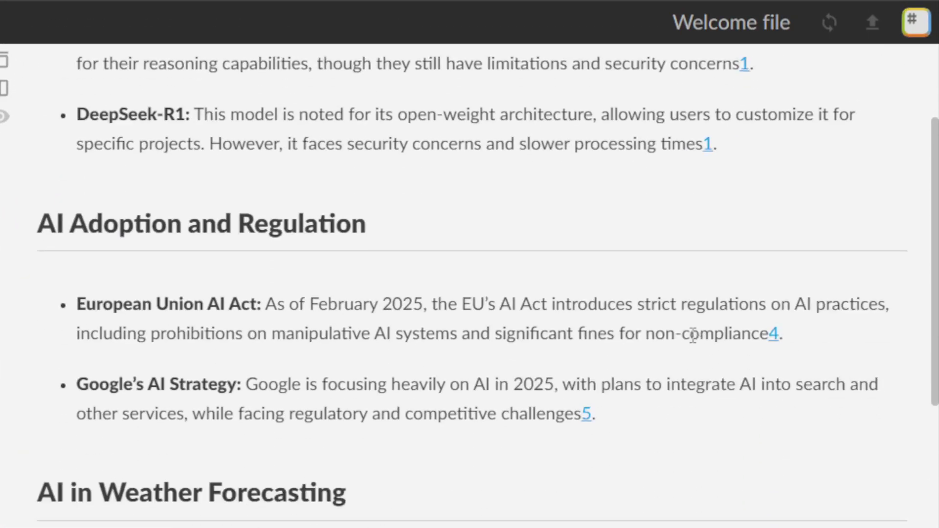
scroll(693, 336, "down", 4)
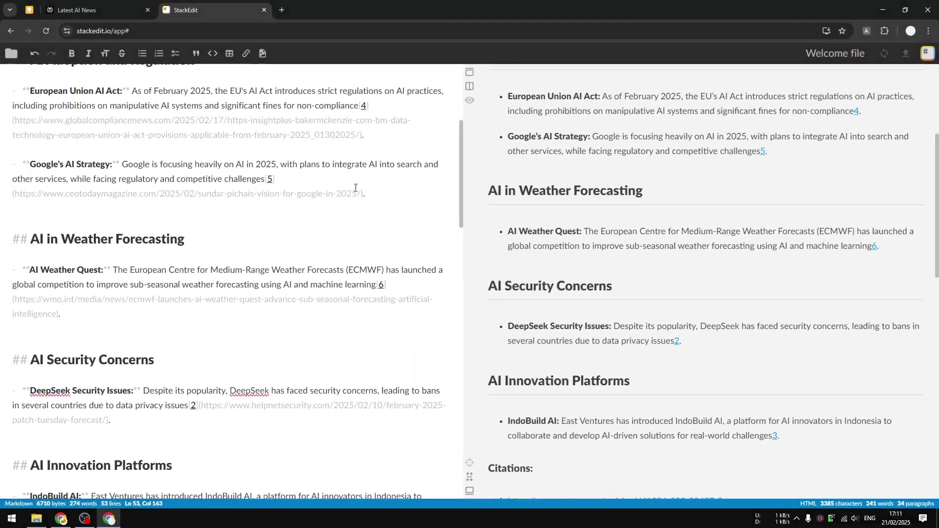
scroll(372, 188, "up", 5)
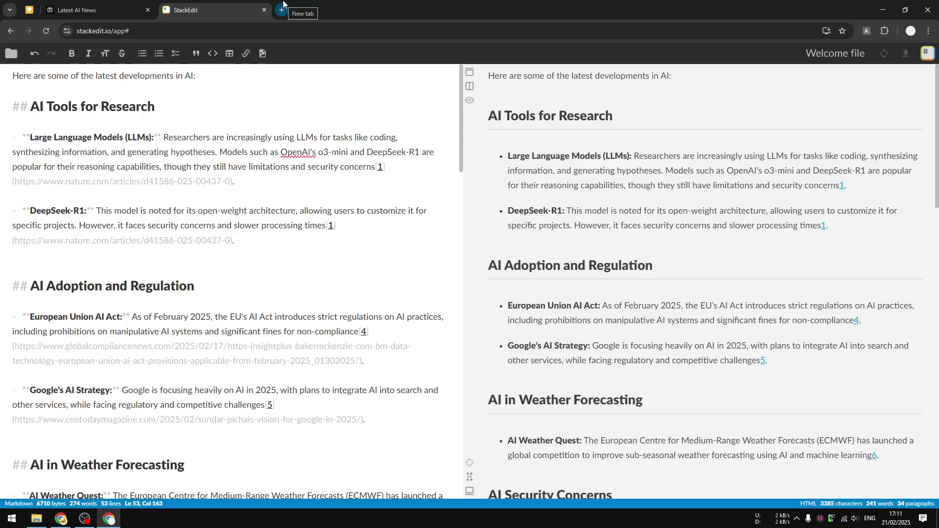
Go to the Chrome Web Store through a web search in a new tab.
left_click(282, 3)
type("chrom")
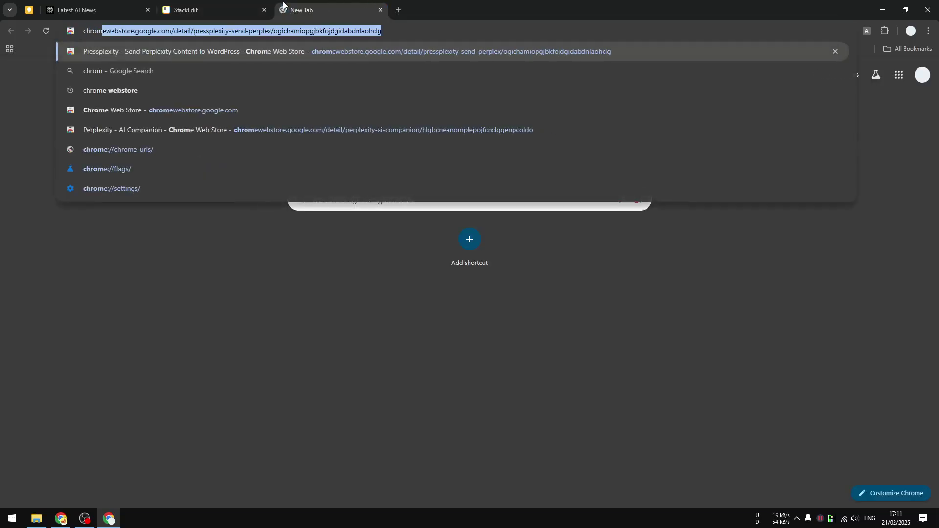
type("e webs tore")
key("Return")
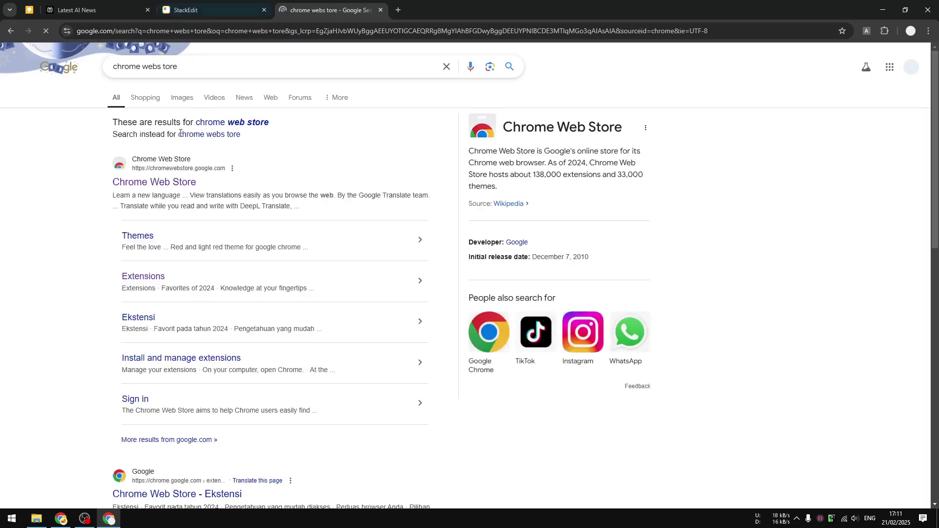
left_click(160, 185)
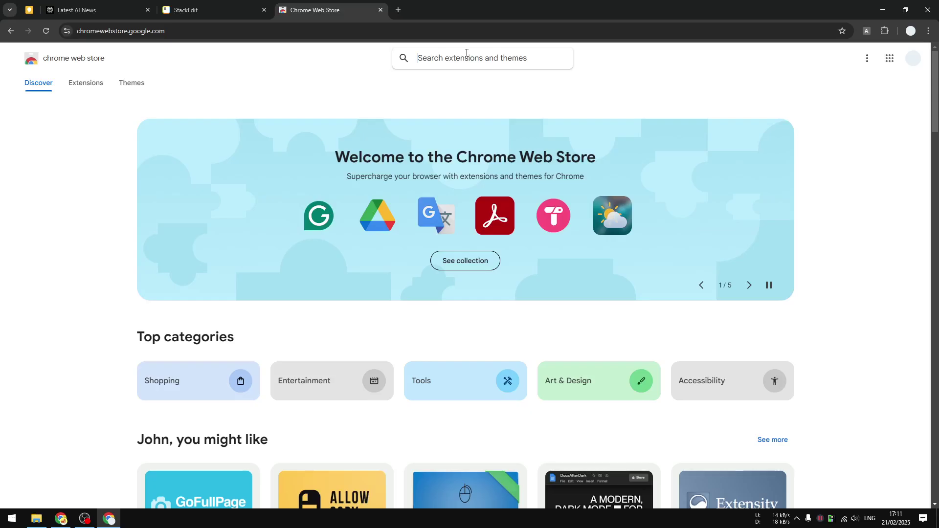
Search the store for Pressplexity and add the extension to Chrome.
type("Pressplexit")
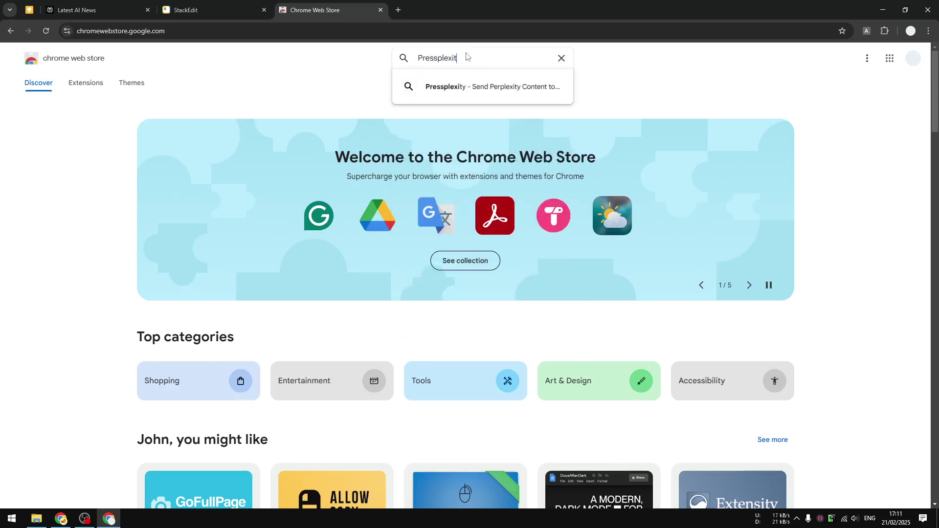
type("y")
key("Return")
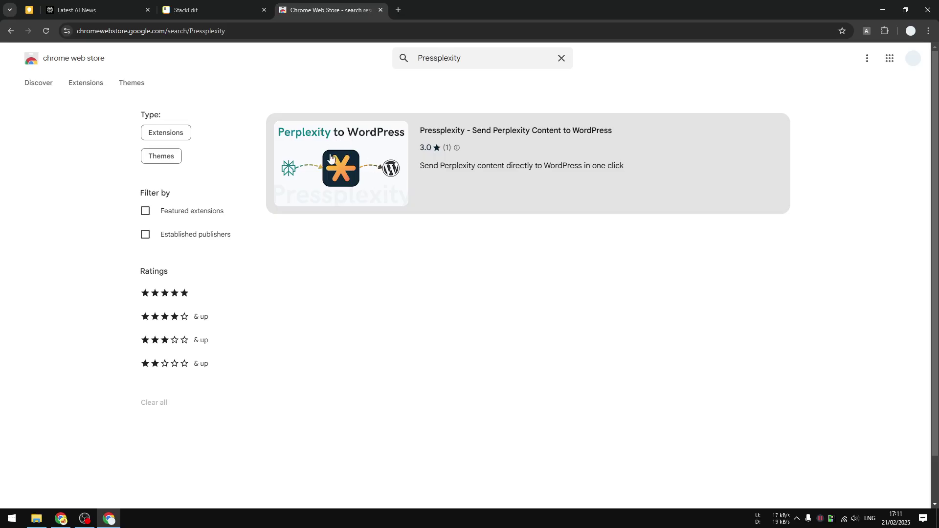
left_click(334, 159)
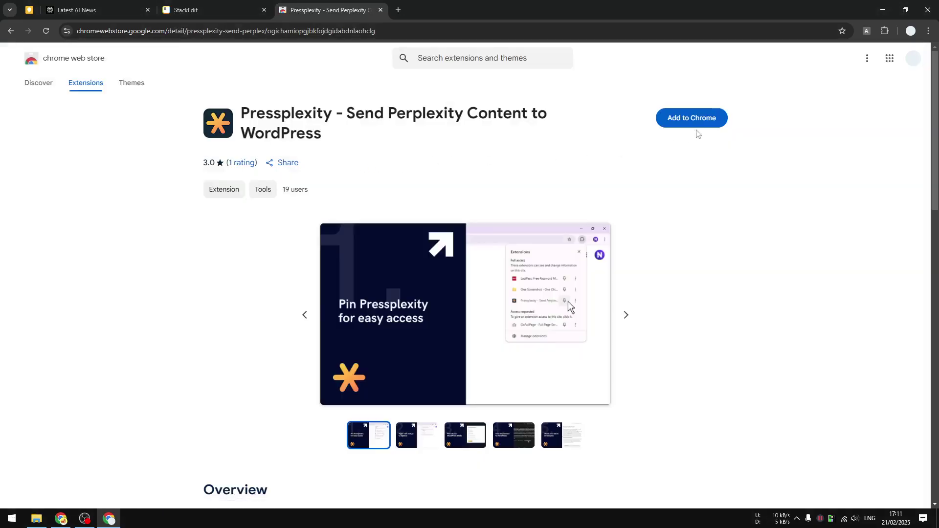
left_click(703, 123)
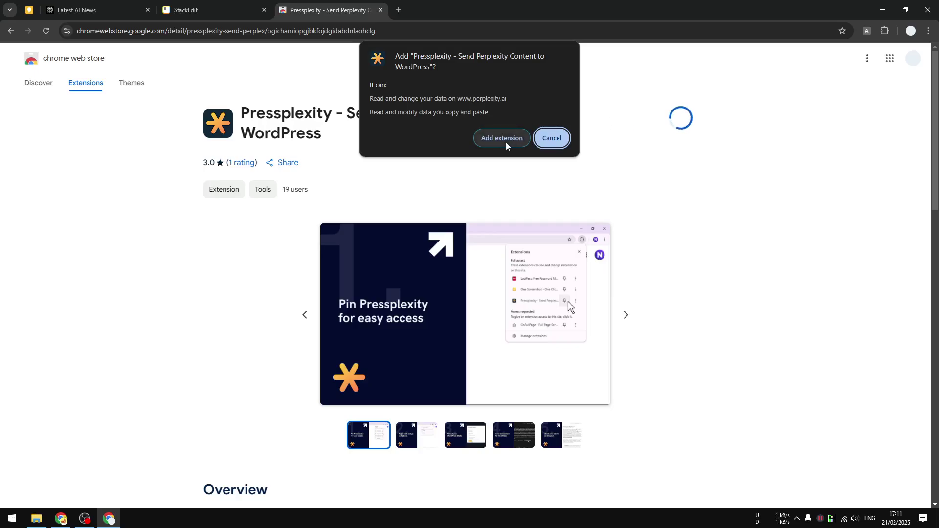
left_click(504, 138)
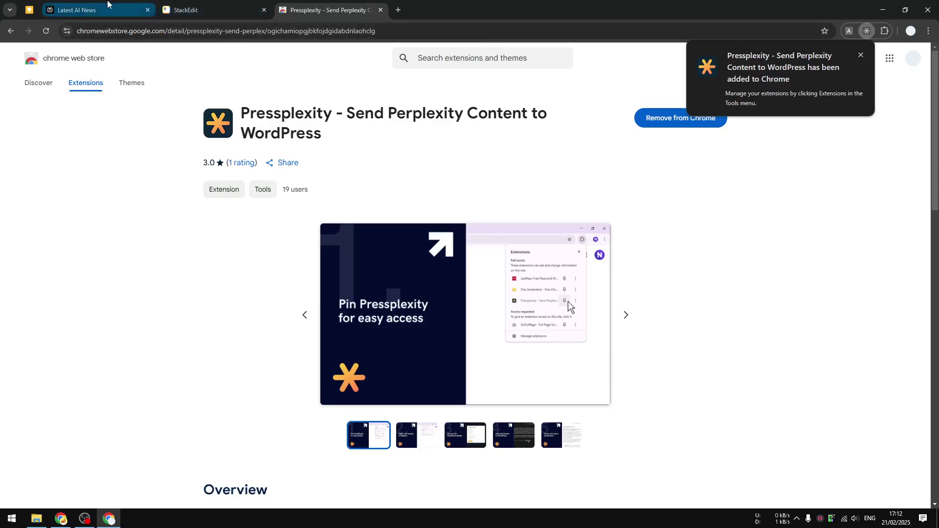
Reload the Latest AI News thread and check Pressplexity's new Copy clean row on the answer.
left_click(95, 4)
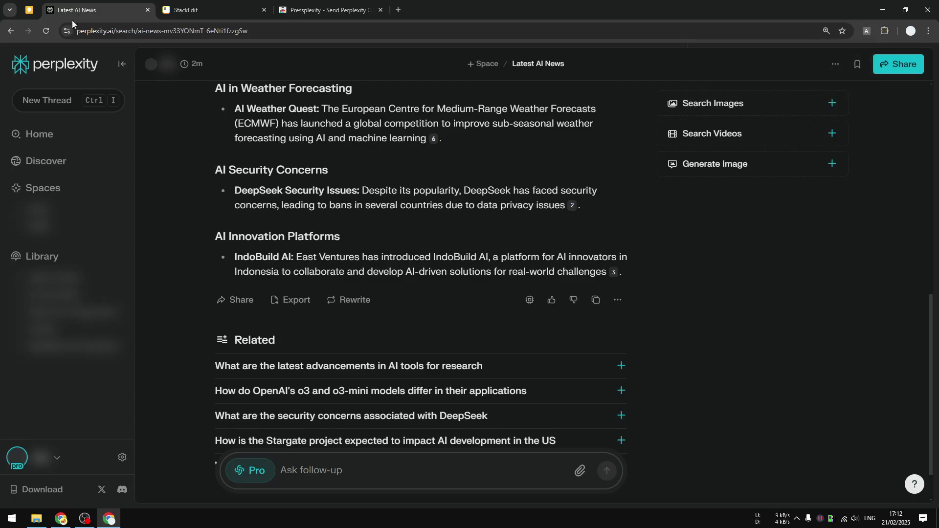
left_click(45, 32)
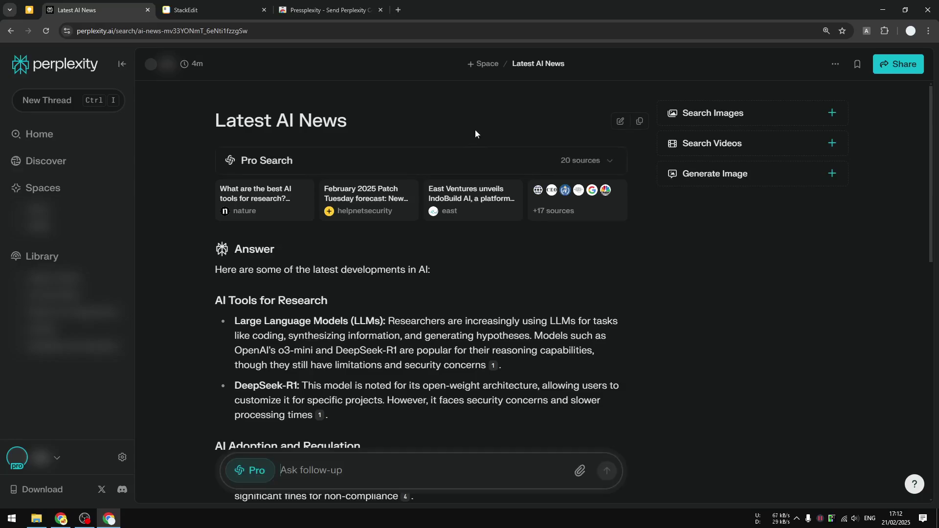
scroll(476, 131, "down", 13)
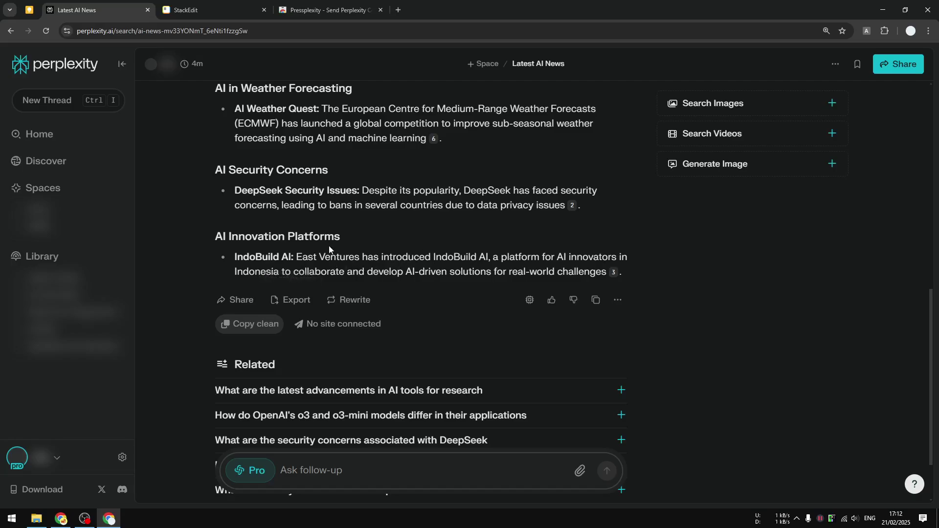
scroll(352, 188, "up", 3)
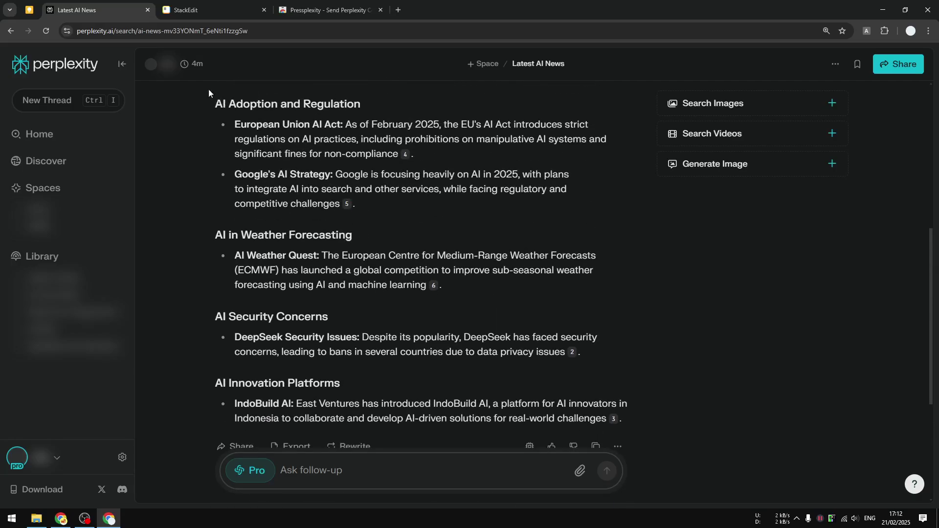
Replace the StackEdit document with the pasted citation-free AI news answer.
left_click(205, 4)
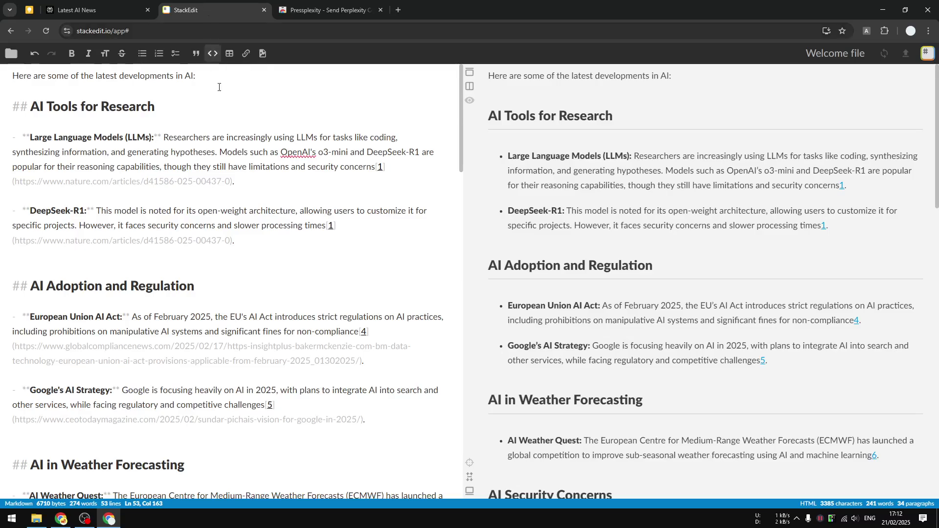
left_click(221, 119)
scroll(793, 240, "down", 4)
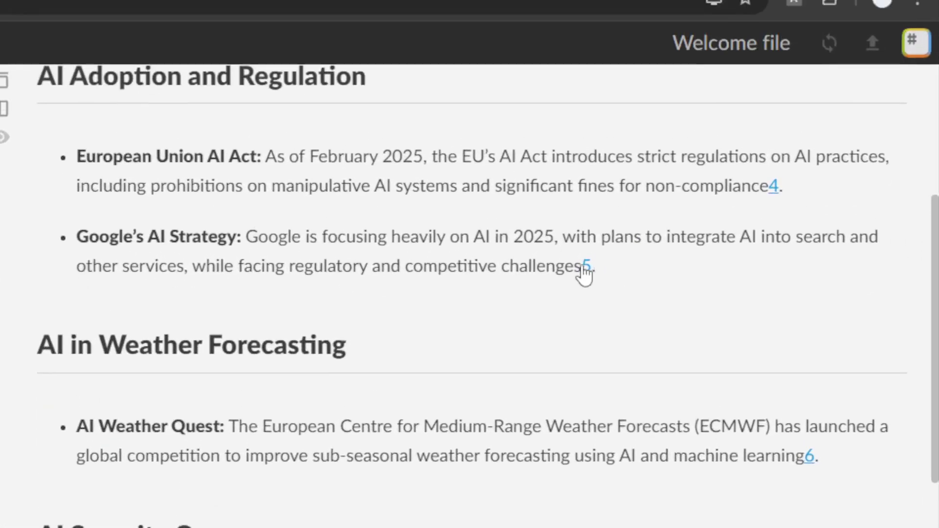
scroll(807, 171, "up", 2)
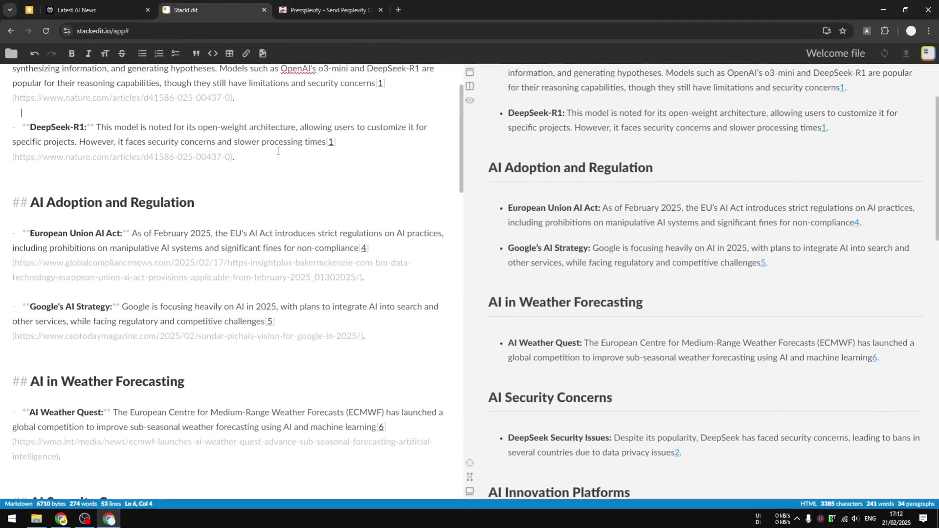
scroll(280, 163, "up", 3)
key("ctrl+a")
key("BackSpace")
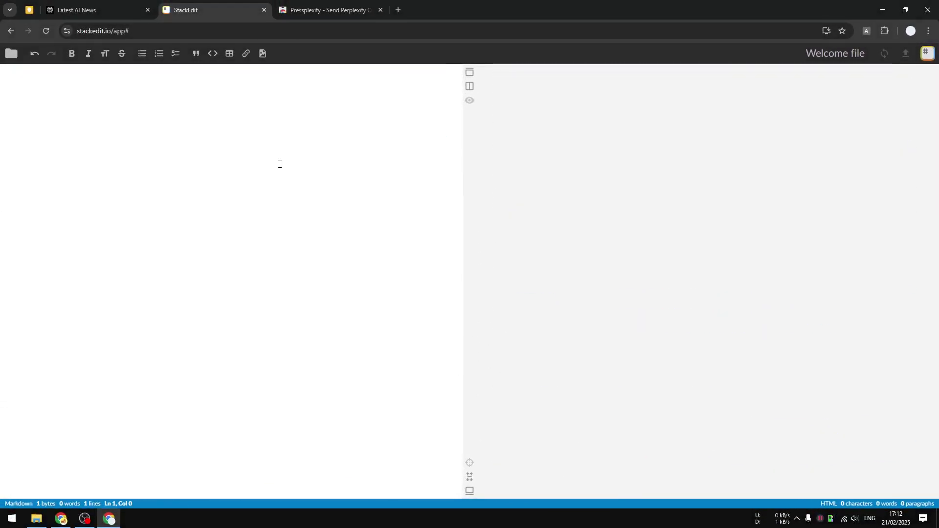
right_click(152, 99)
left_click(206, 195)
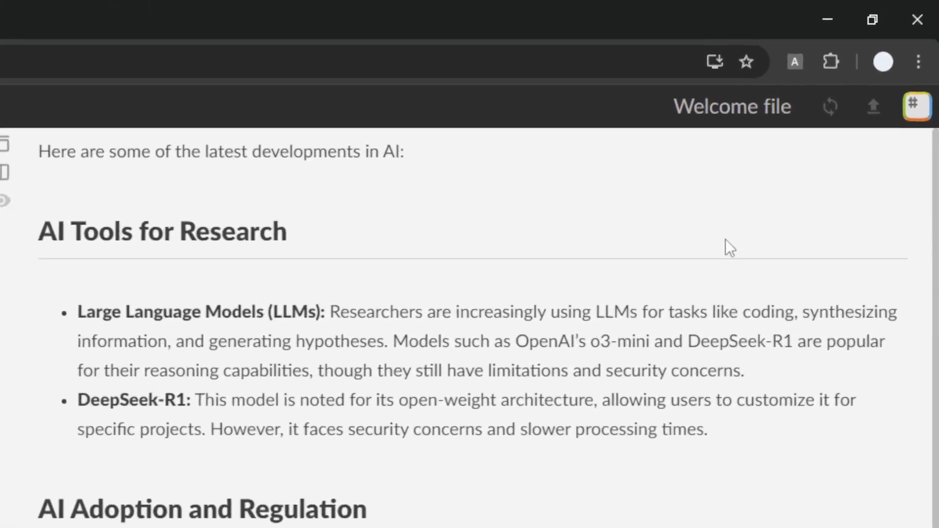
Review the pasted text in the preview, then go back to the Perplexity thread.
scroll(830, 123, "down", 3)
scroll(777, 263, "down", 5)
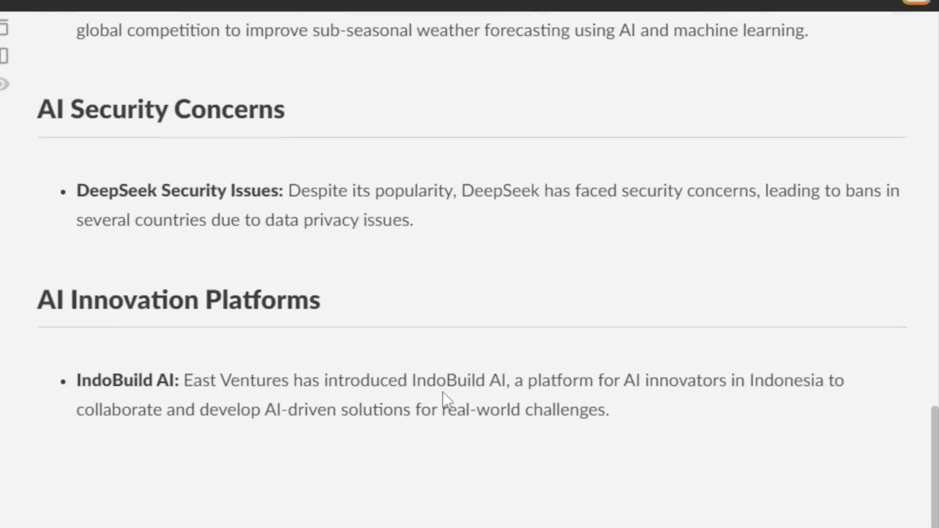
scroll(462, 483, "down", 3)
scroll(479, 304, "up", 3)
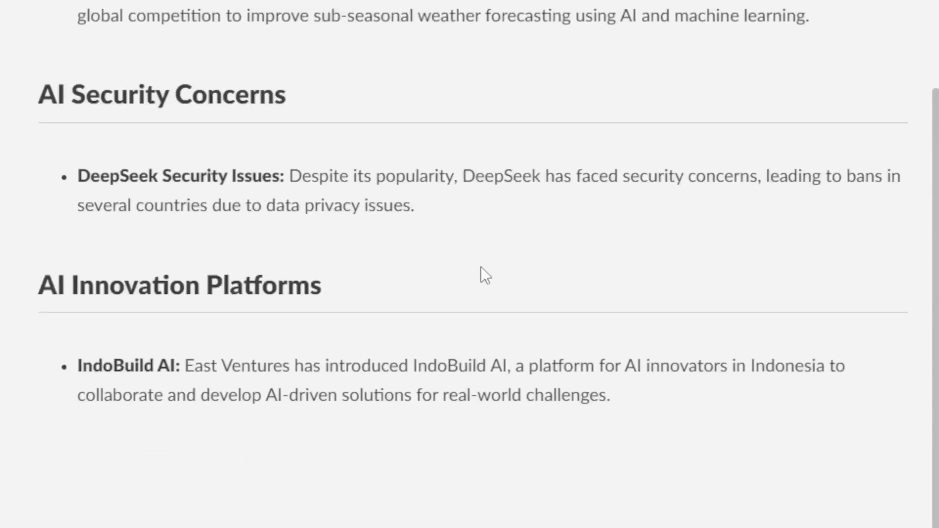
scroll(481, 267, "up", 10)
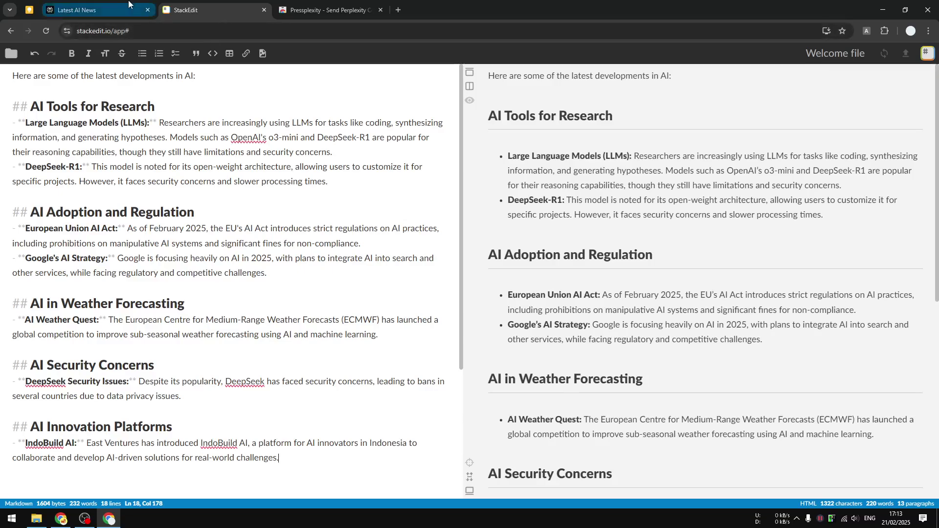
left_click(113, 5)
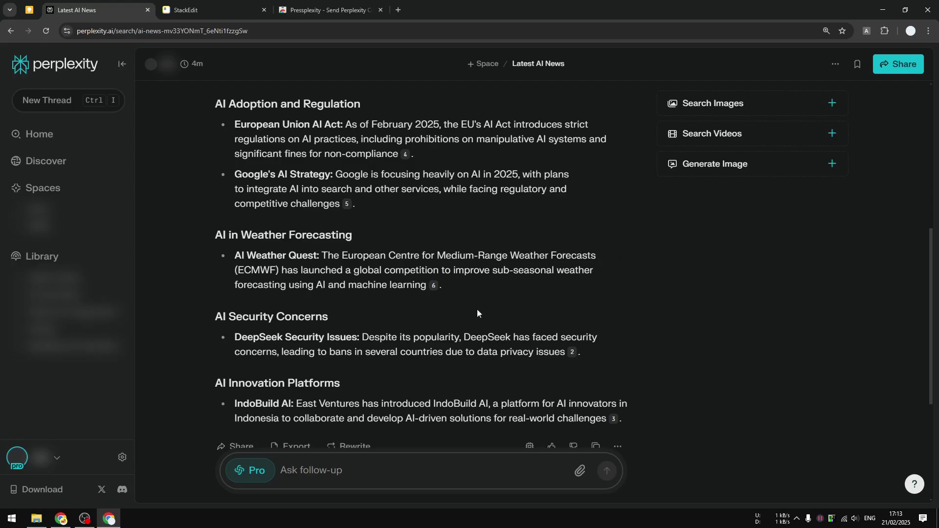
Ask the follow-up 'Redo it again but without adding citation numbers' and read the new answer.
scroll(448, 306, "down", 5)
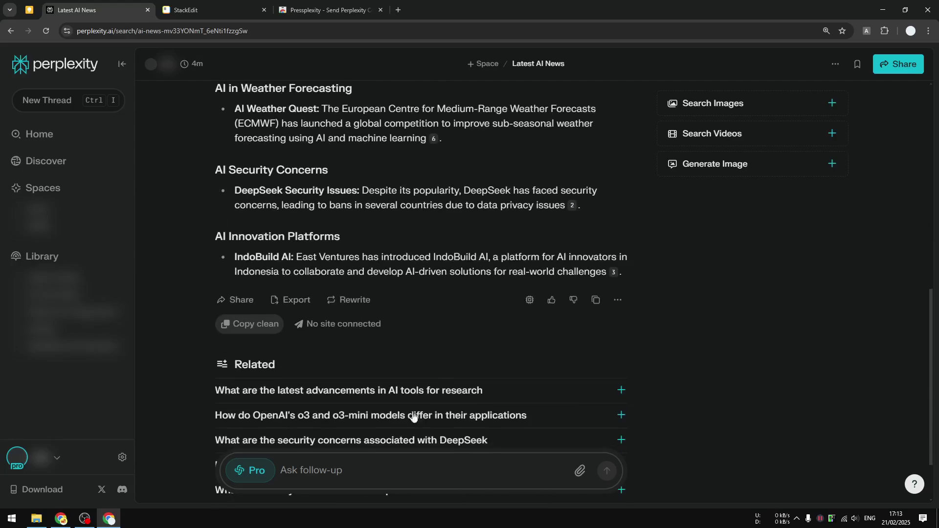
left_click(319, 477)
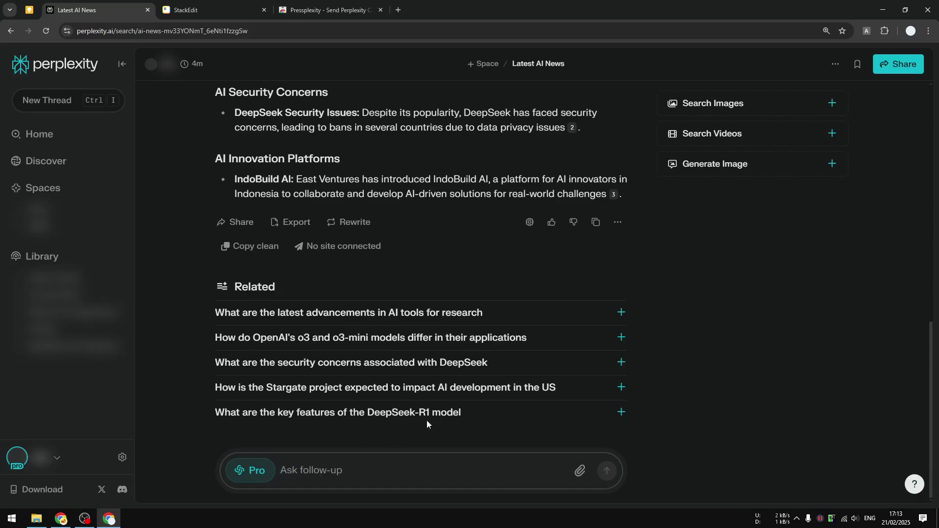
scroll(539, 294, "up", 5)
scroll(486, 234, "down", 5)
type("Redo ")
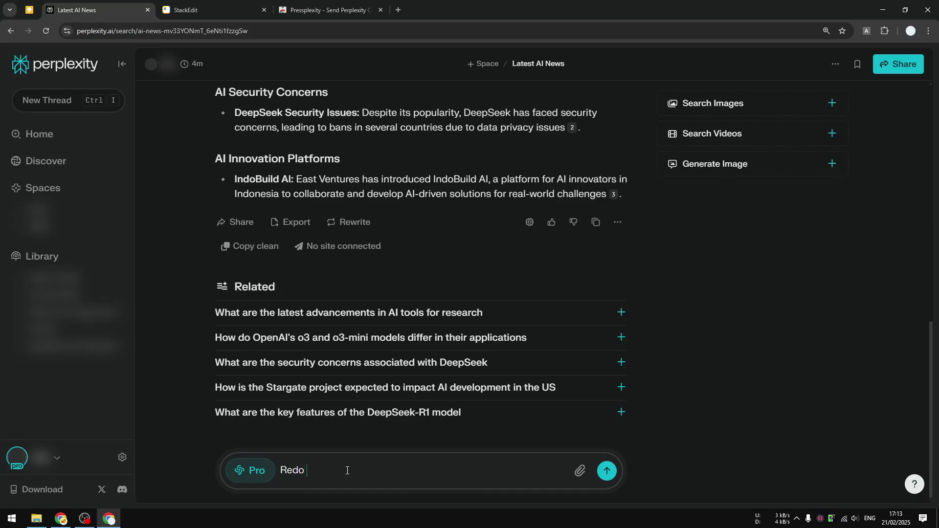
type("it again but without adding citation numbers")
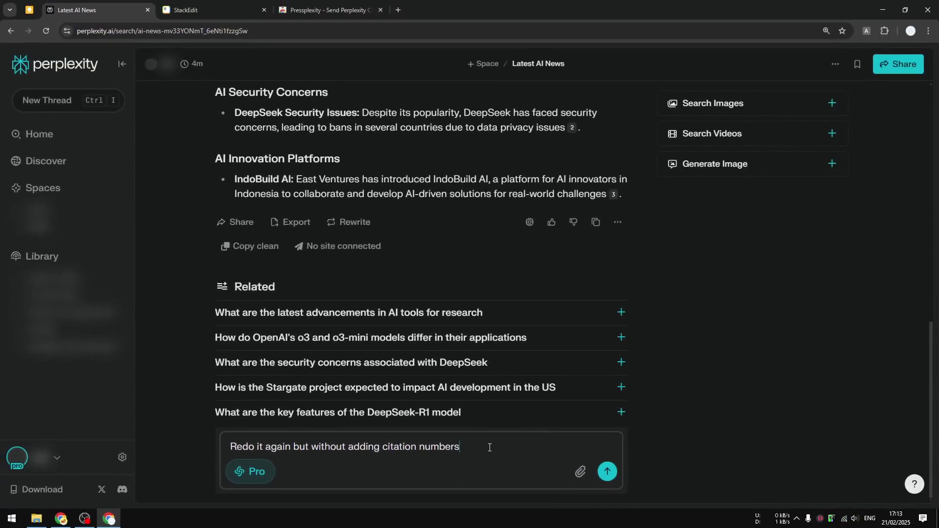
left_click(608, 471)
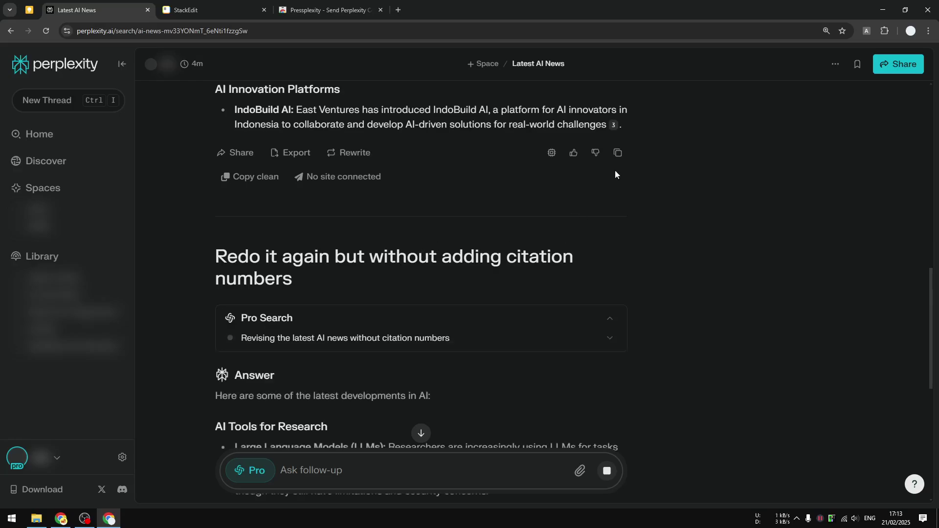
scroll(583, 219, "down", 3)
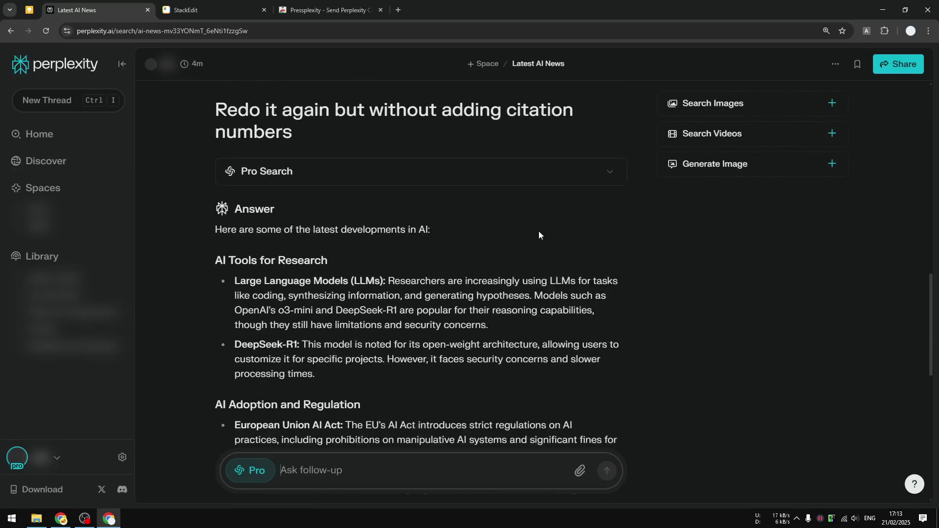
scroll(507, 290, "down", 7)
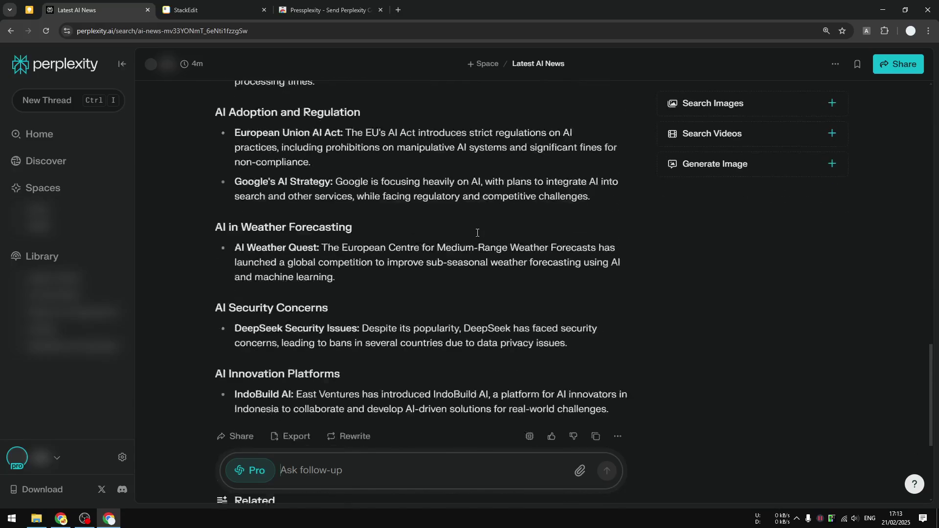
scroll(543, 218, "down", 1)
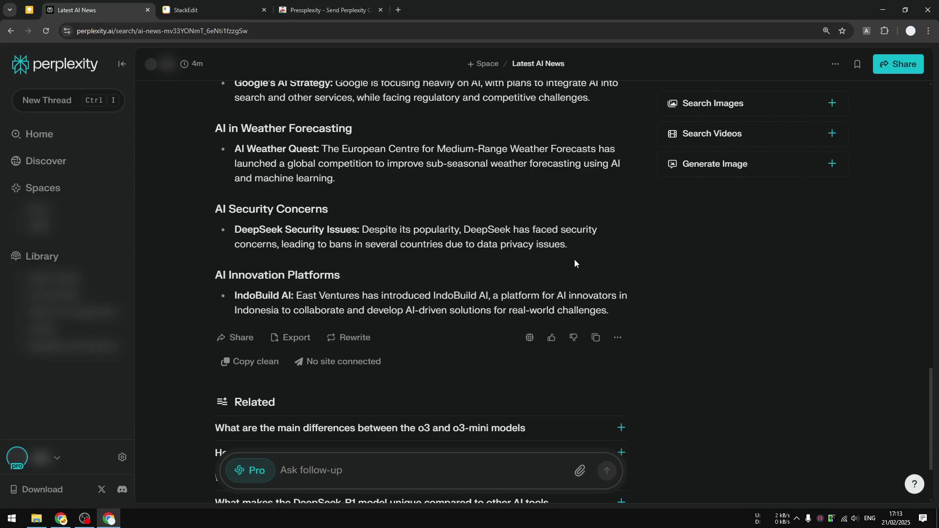
Copy the regenerated answer and paste it unformatted over the whole StackEdit document.
left_click(598, 339)
left_click(210, 10)
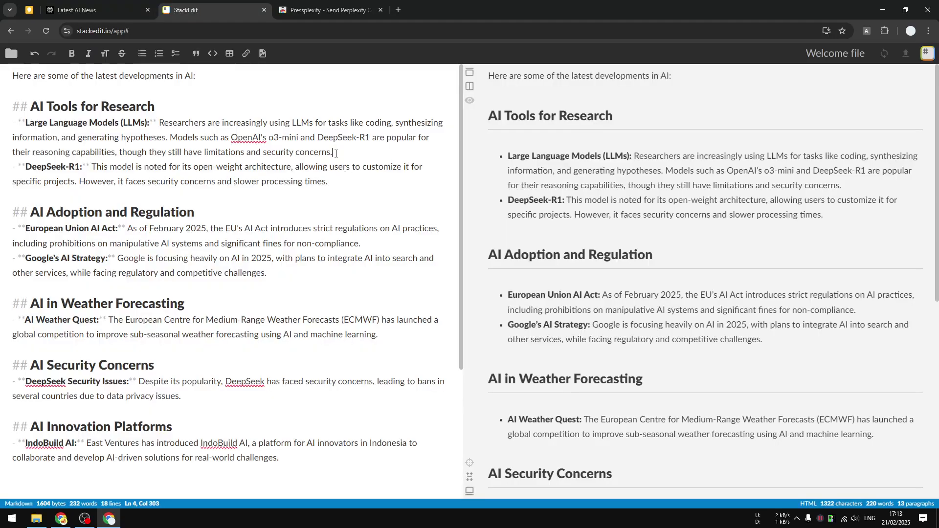
key("ctrl+a")
key("BackSpace")
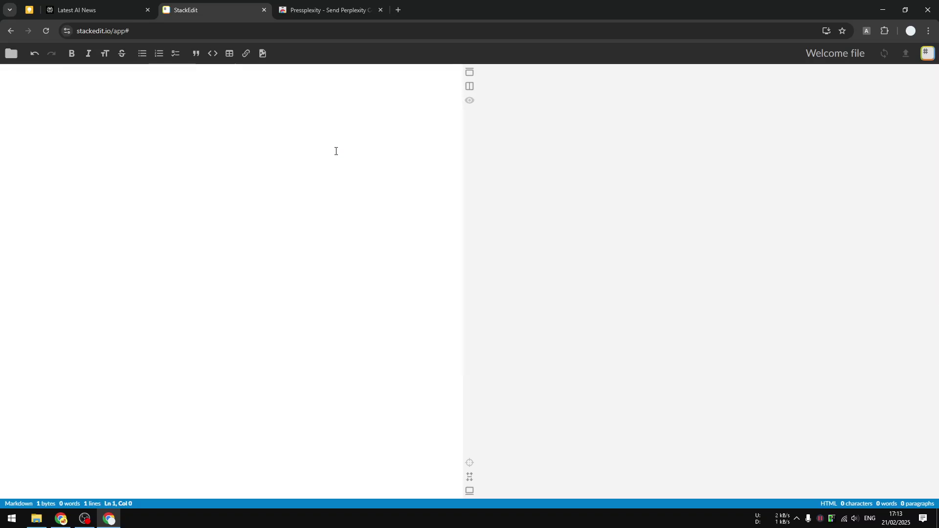
right_click(169, 109)
left_click(218, 213)
scroll(274, 234, "down", 3)
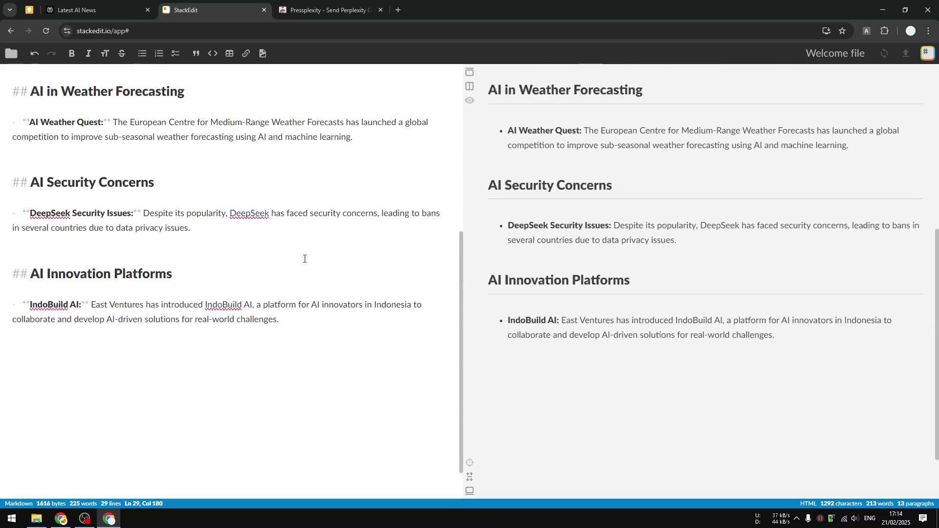
scroll(410, 268, "up", 6)
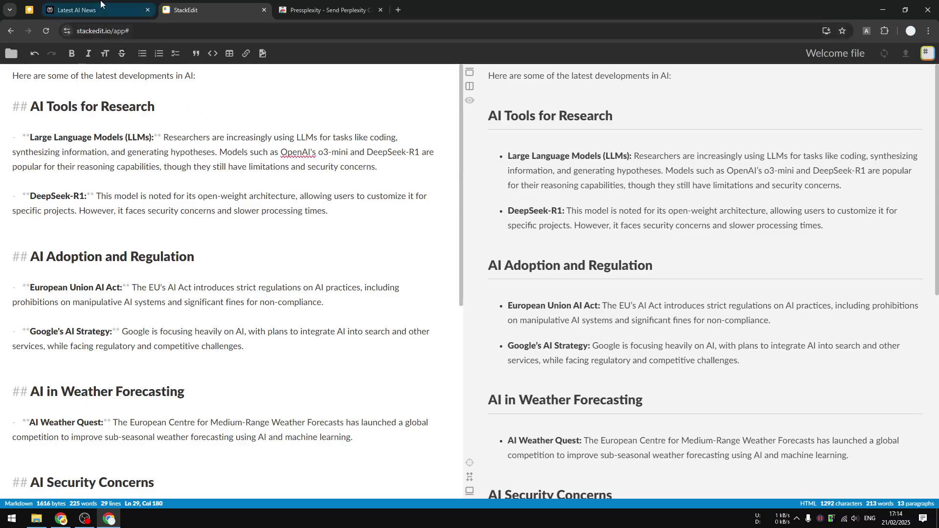
Return to the Latest AI News thread and select its 'Latest AI News' title for copying.
left_click(88, 10)
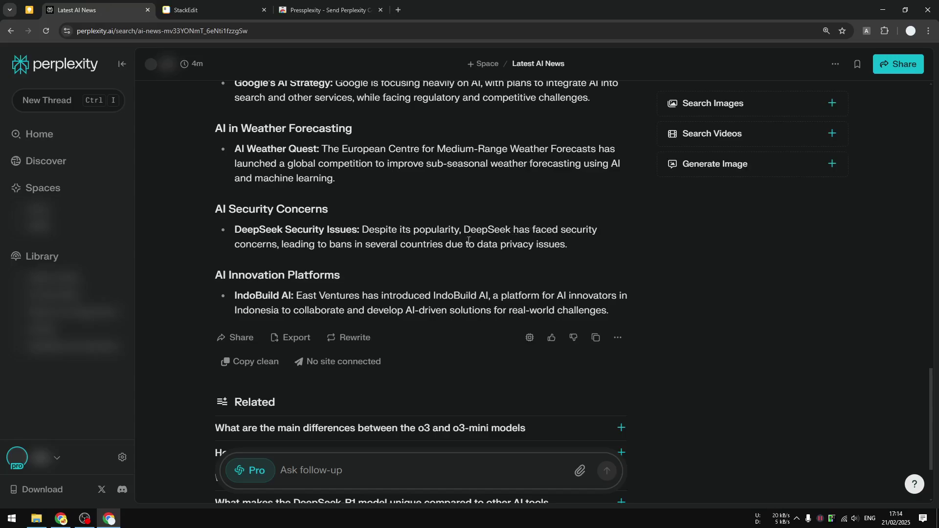
scroll(441, 284, "up", 4)
scroll(477, 291, "up", 10)
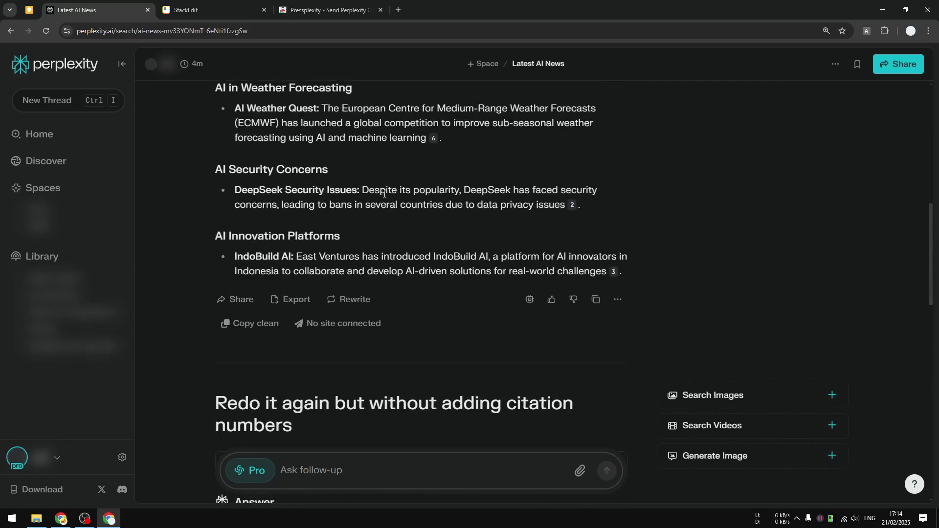
scroll(420, 215, "up", 5)
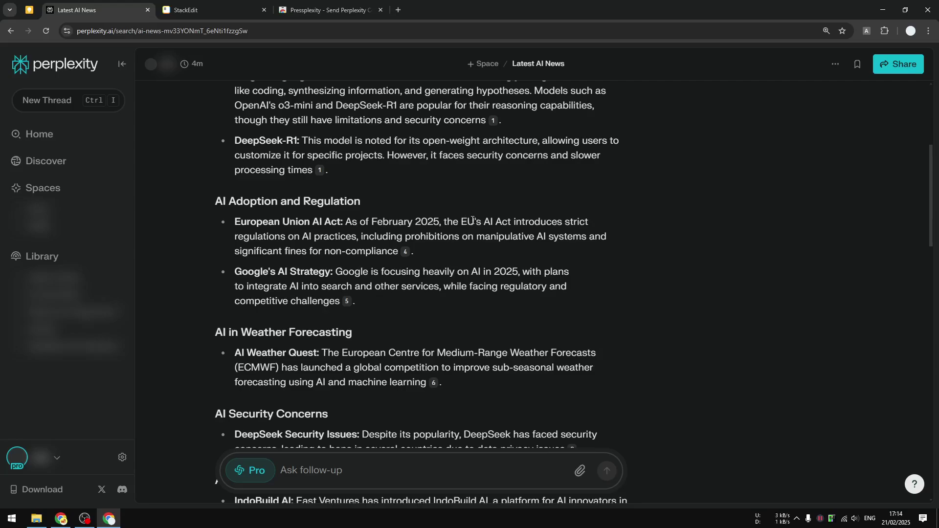
scroll(477, 220, "down", 4)
scroll(451, 207, "up", 10)
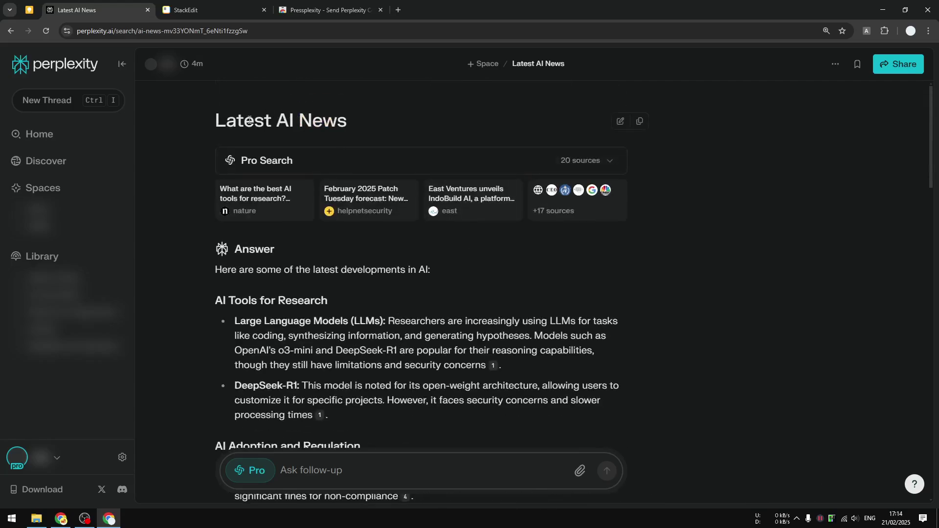
triple_click(285, 119)
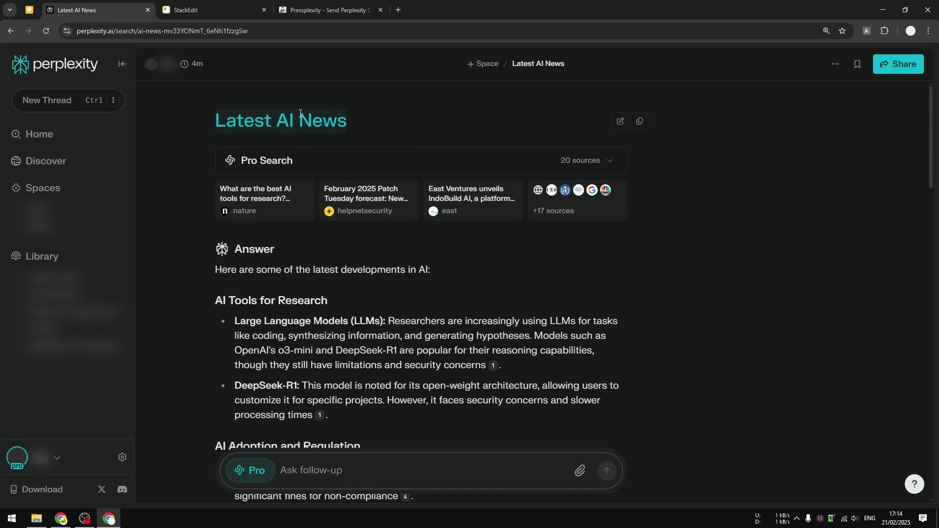
scroll(354, 236, "down", 12)
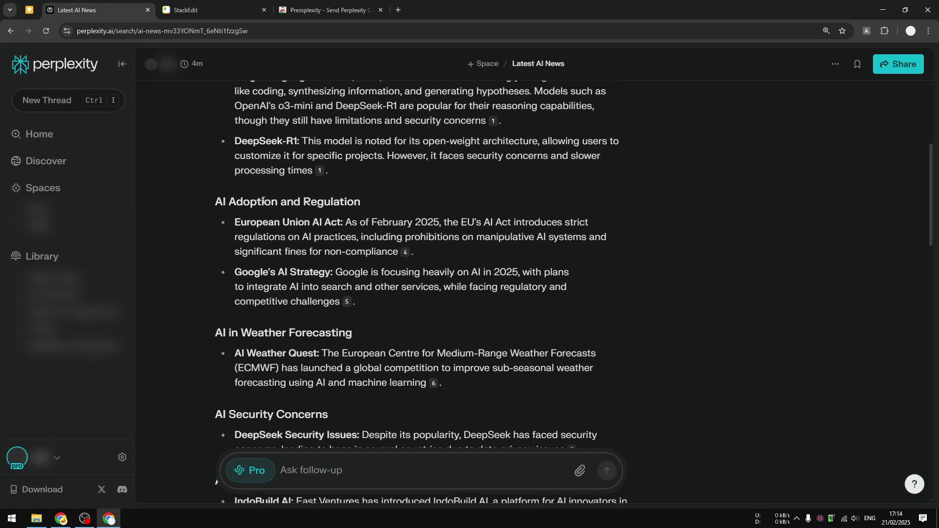
scroll(353, 235, "down", 4)
scroll(389, 194, "up", 3)
left_click_drag(390, 194, 493, 163)
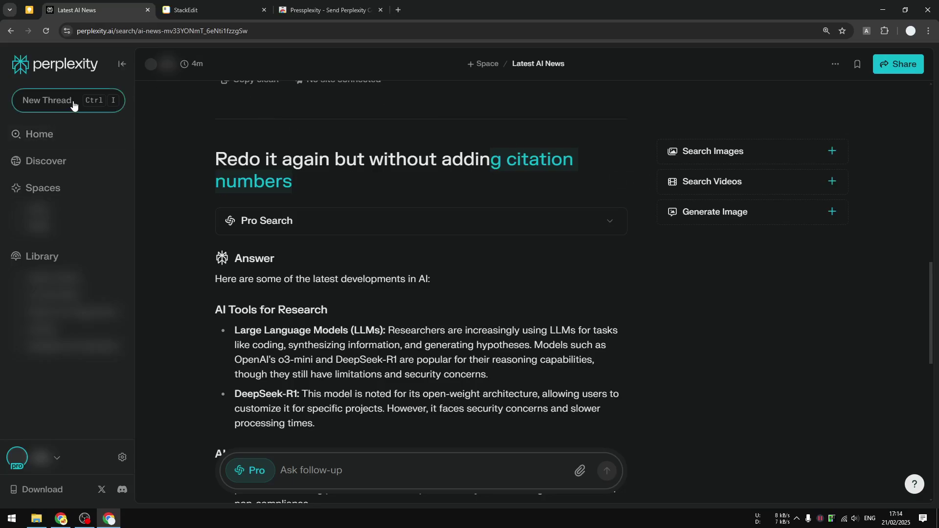
In a new thread, paste 'Latest AI News' and add 'Do not include citation numbers on the answer.'.
key("ctrl+i")
left_click(440, 247)
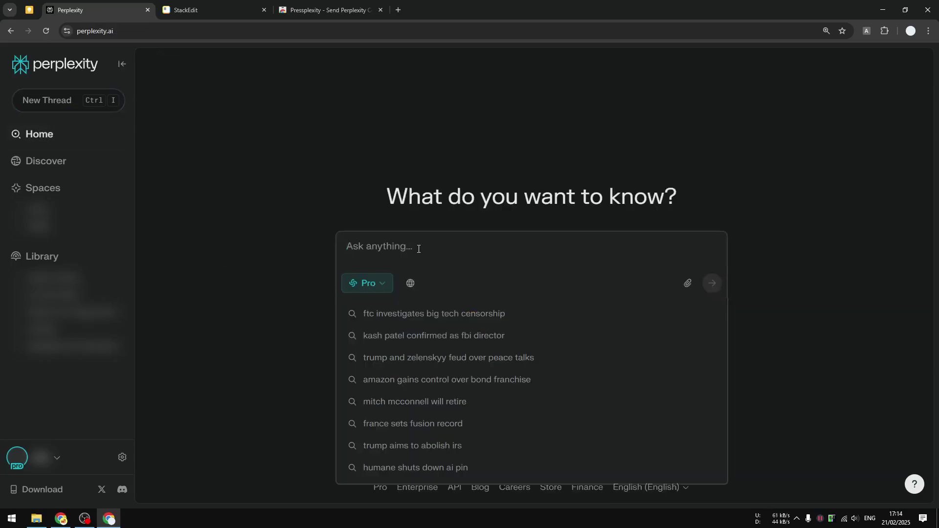
right_click(418, 253)
left_click(463, 347)
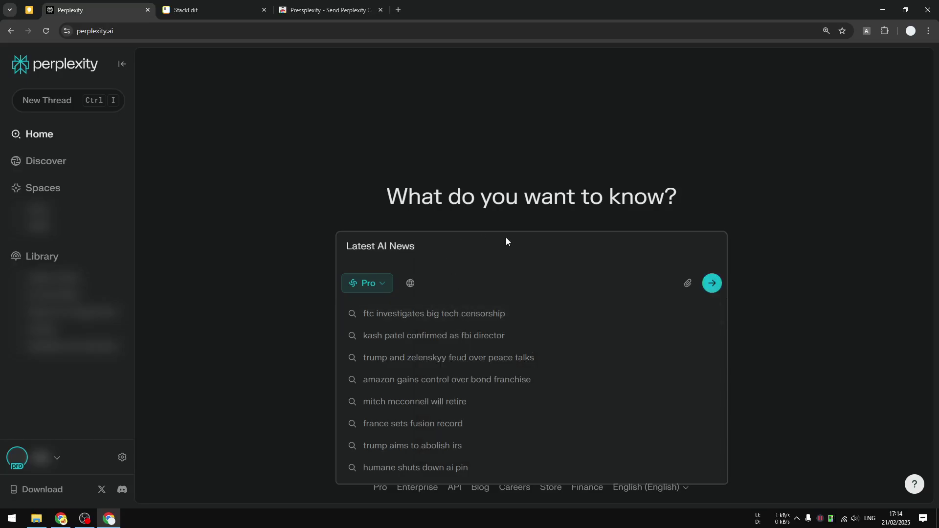
key("shift+Return")
type("Do not in")
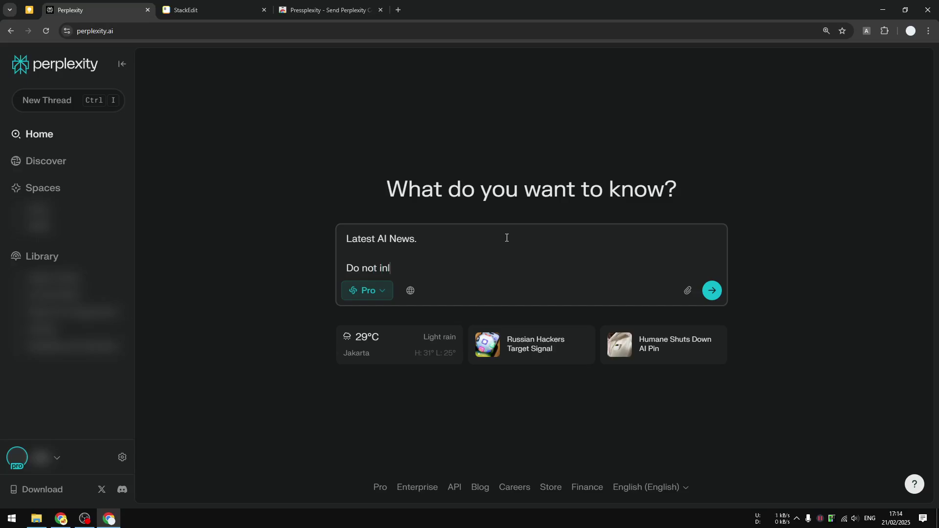
type("clude citation numbers on the answer.")
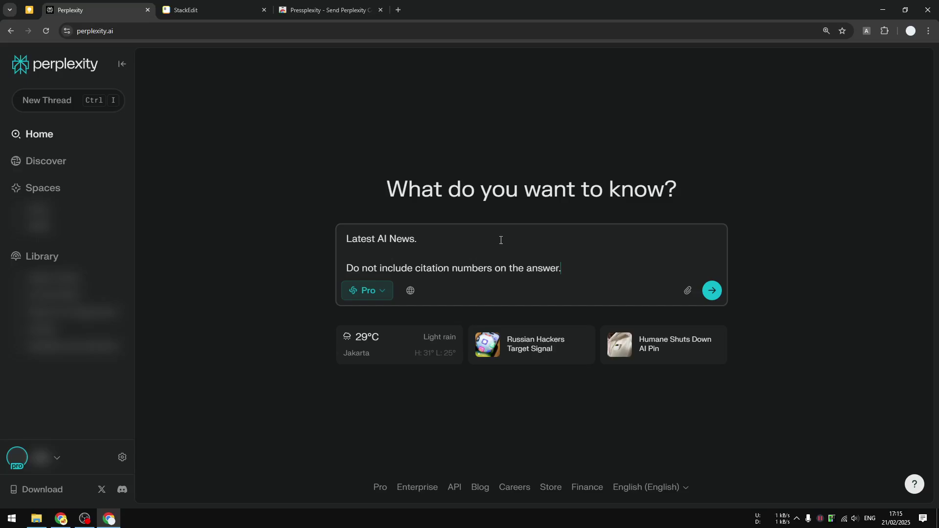
Enable Academic and Social sources, check the search mode, and submit the query.
left_click(412, 292)
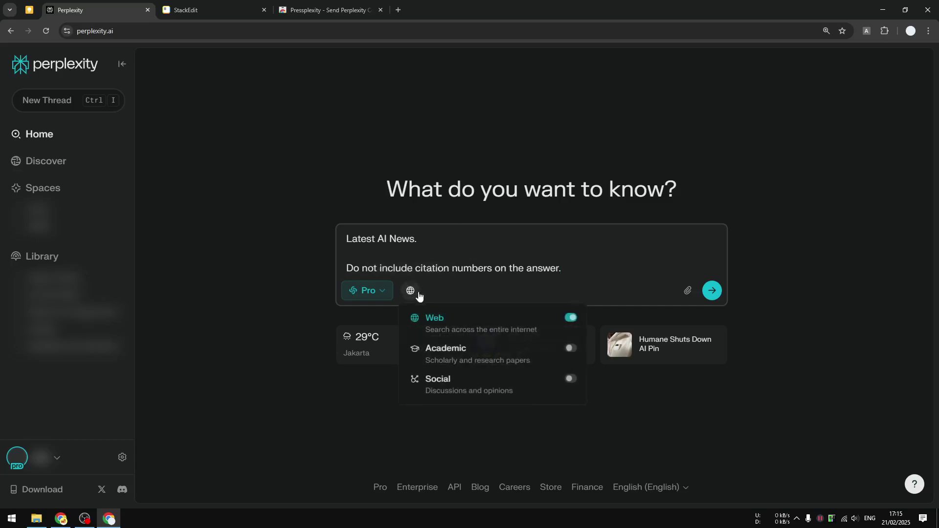
left_click(576, 349)
left_click(575, 378)
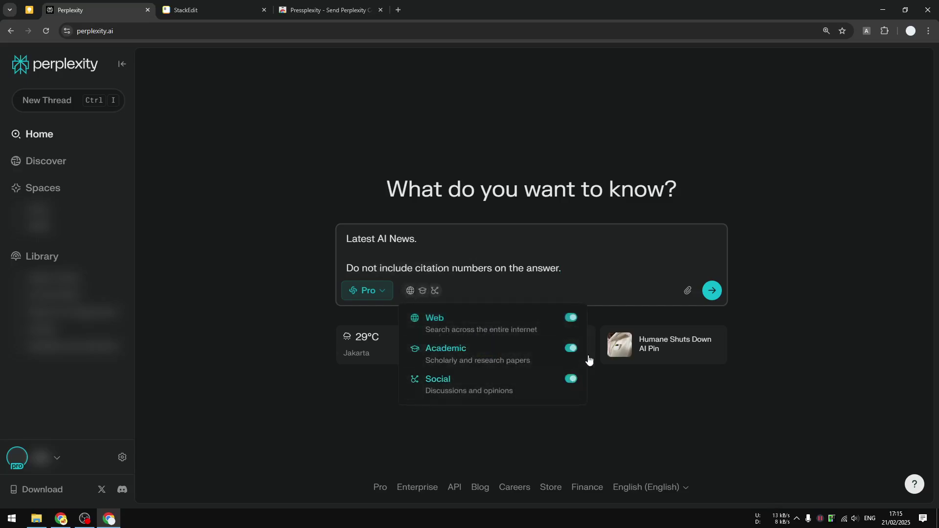
left_click(378, 293)
left_click(656, 247)
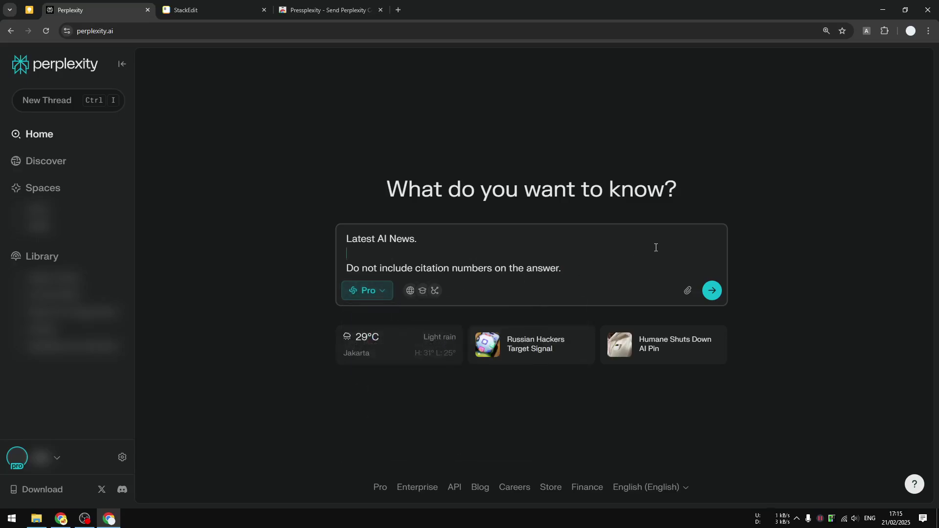
left_click(713, 292)
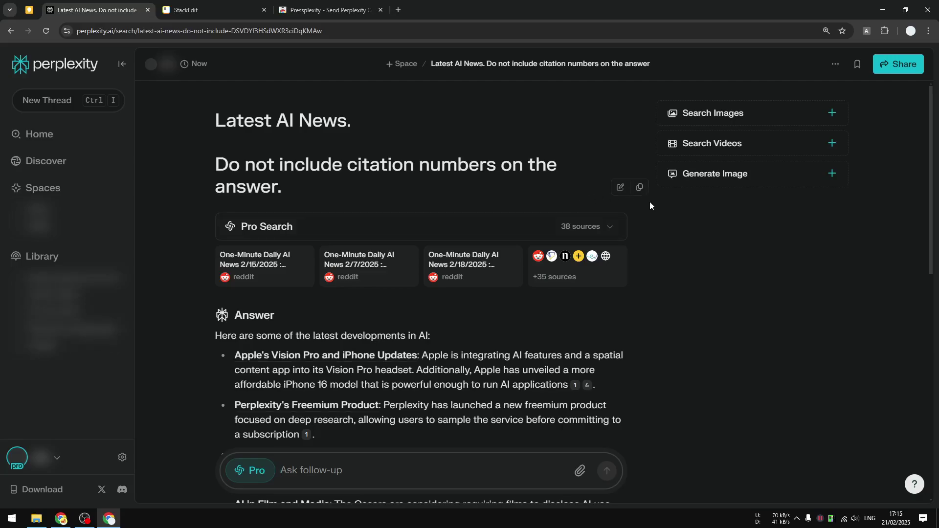
Review the 38-source answer, opening and dismissing the Rewrite model menu; citation numbers remain.
scroll(670, 274, "down", 5)
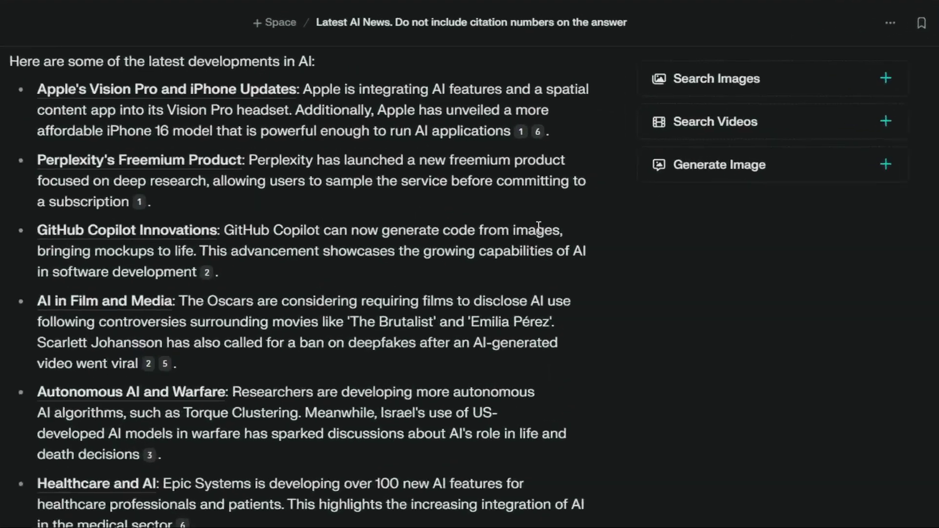
scroll(545, 140, "up", 3)
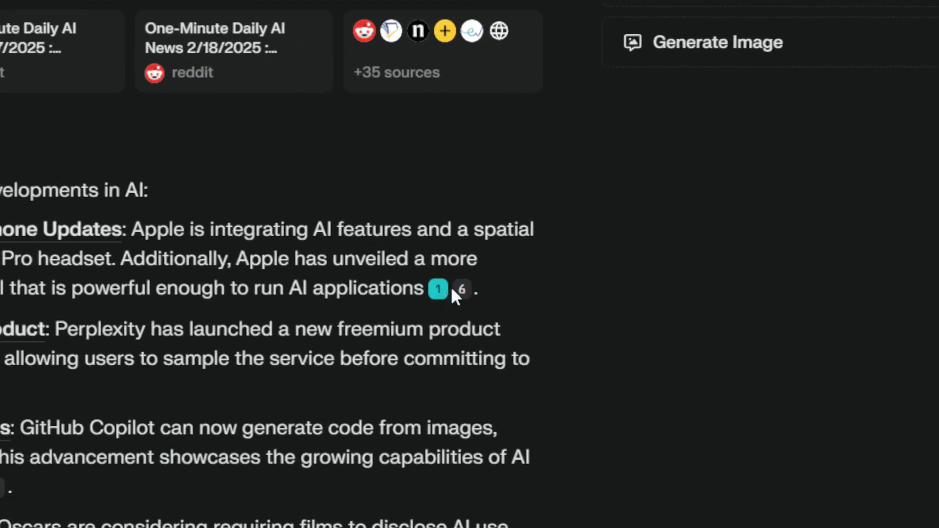
mouse_move(519, 134)
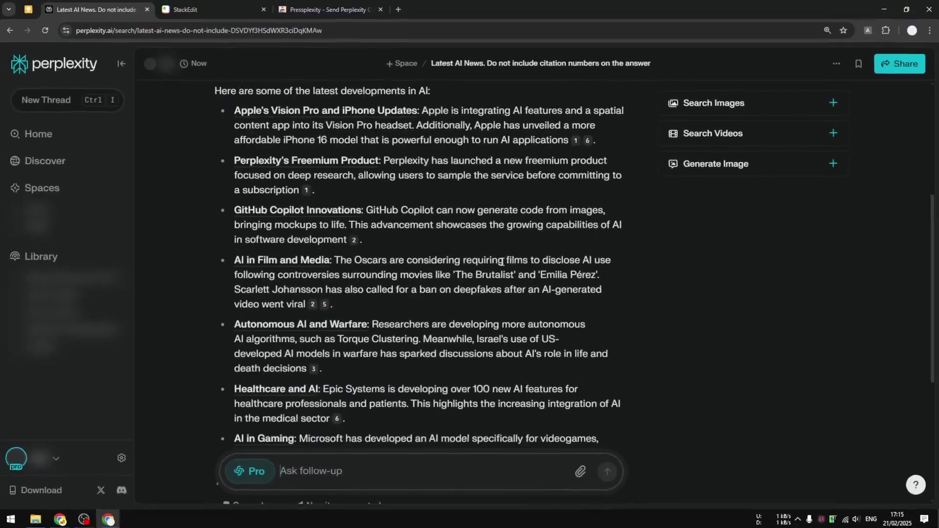
scroll(481, 262, "down", 4)
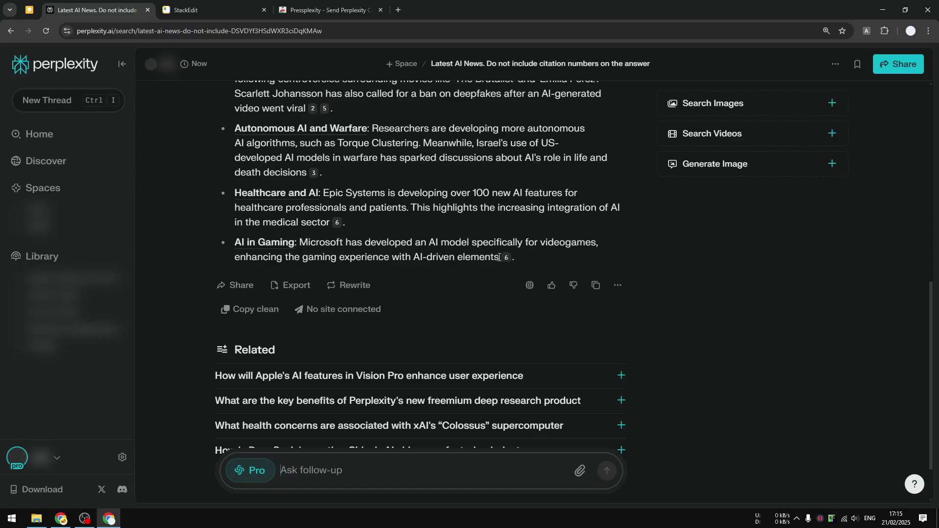
left_click(351, 285)
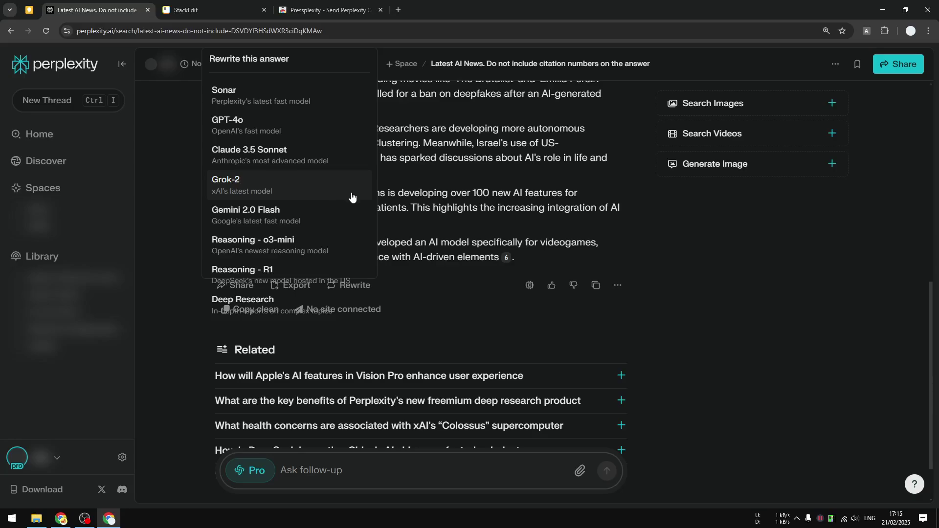
left_click(462, 178)
scroll(459, 196, "up", 7)
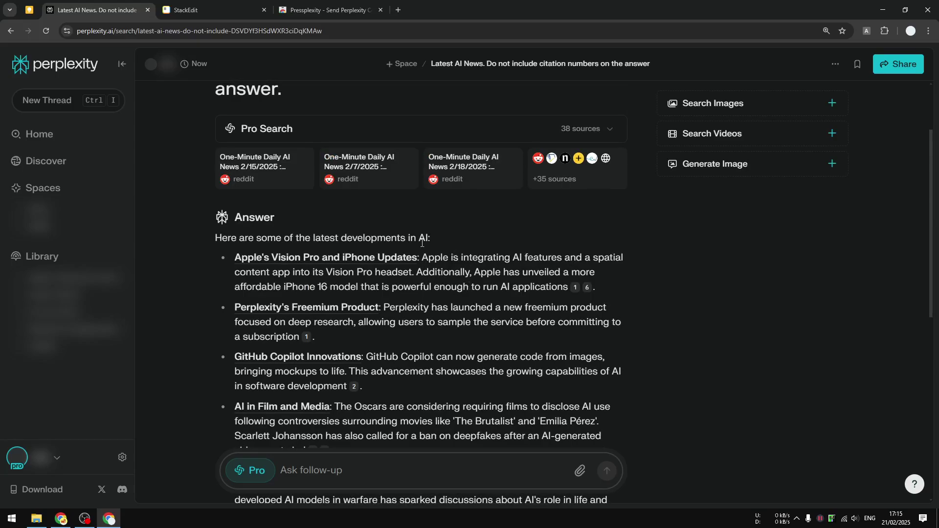
scroll(378, 156, "up", 2)
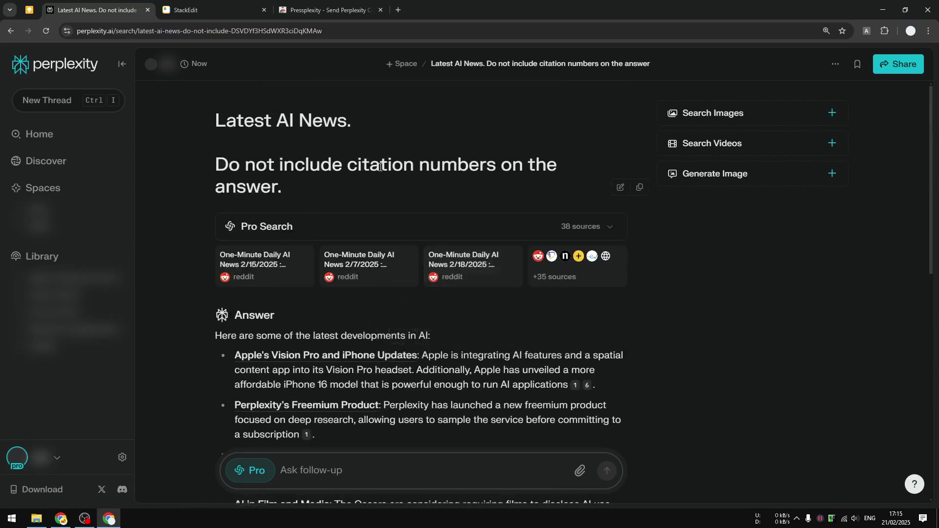